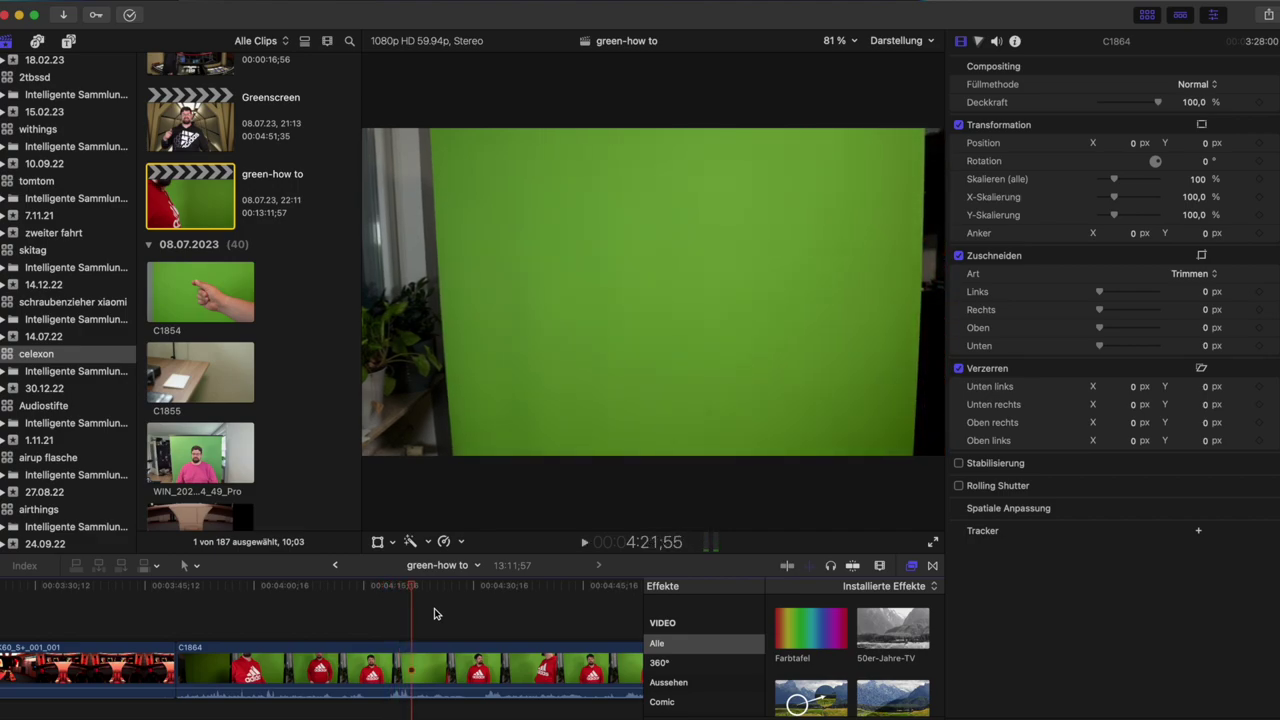
Split off a short section at the start of the C1864 green-screen clip and apply the Keyer effect to it.
key("super+equal")
key("b")
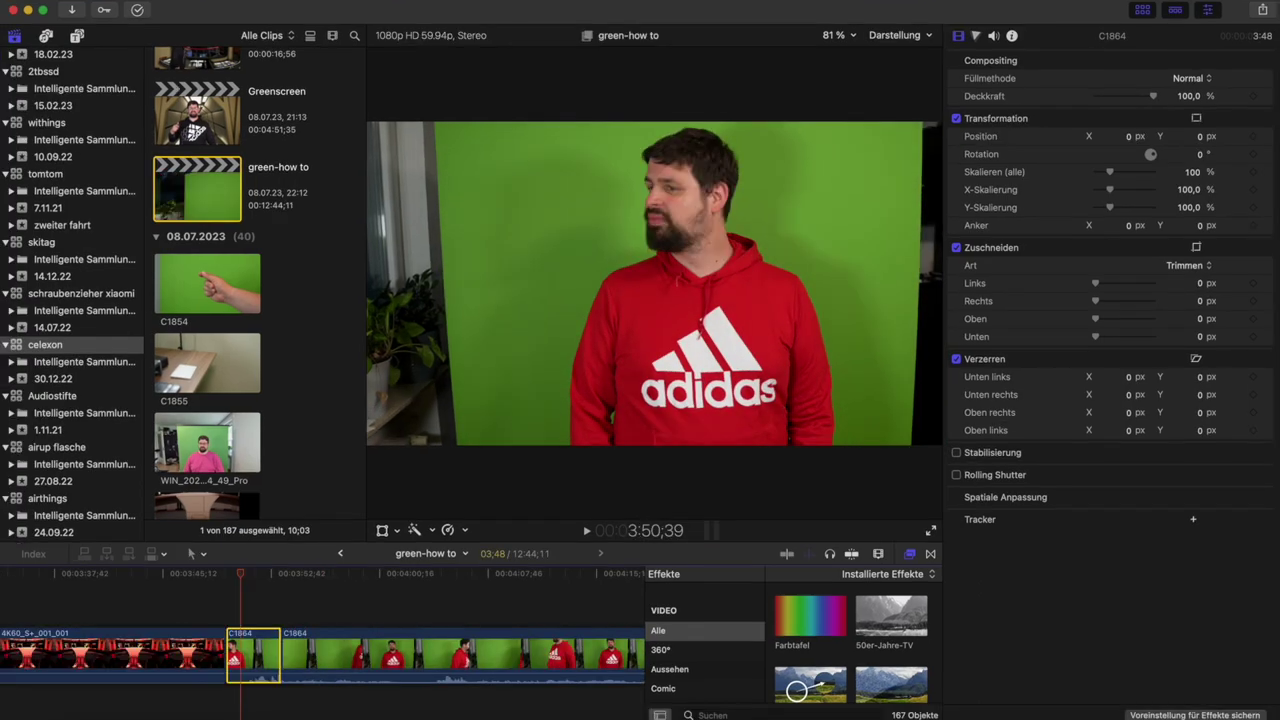
left_click(741, 715)
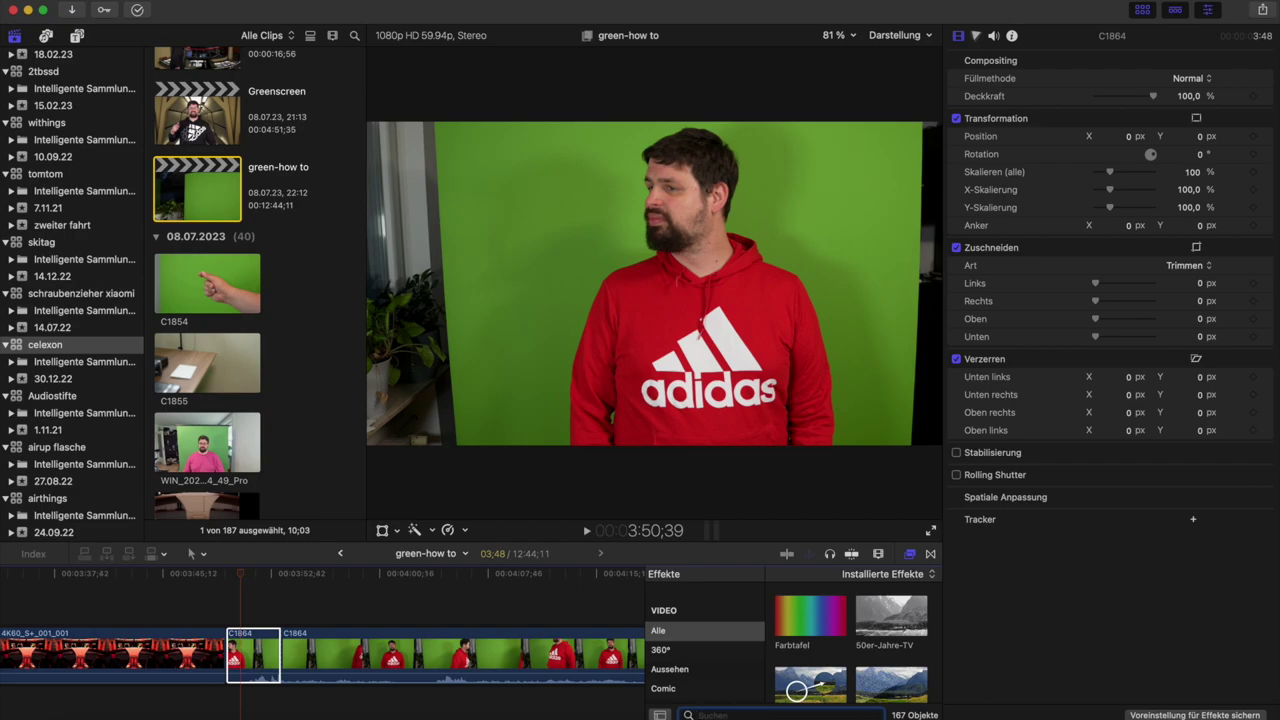
type("key")
left_click_drag(810, 626, 265, 659)
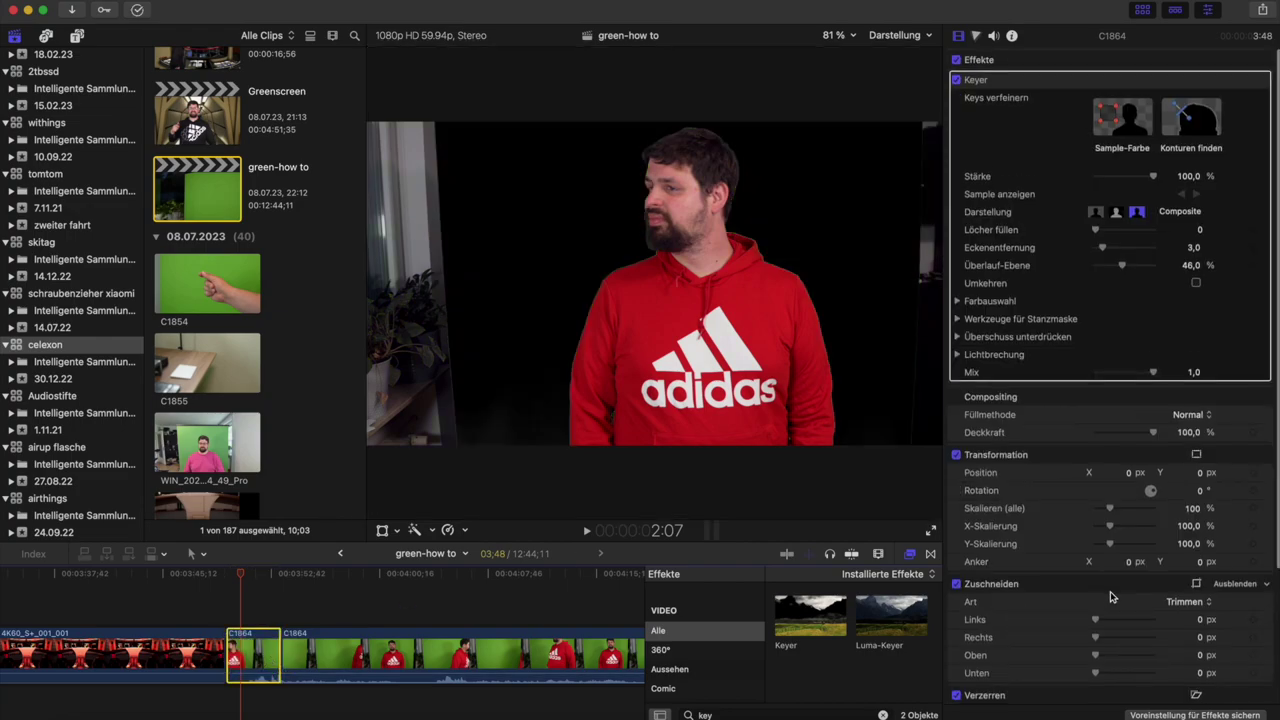
Trim the keyed C1864 section by 692 px on its left edge and 201 px on its right edge.
scroll(1110, 597, "down", 1)
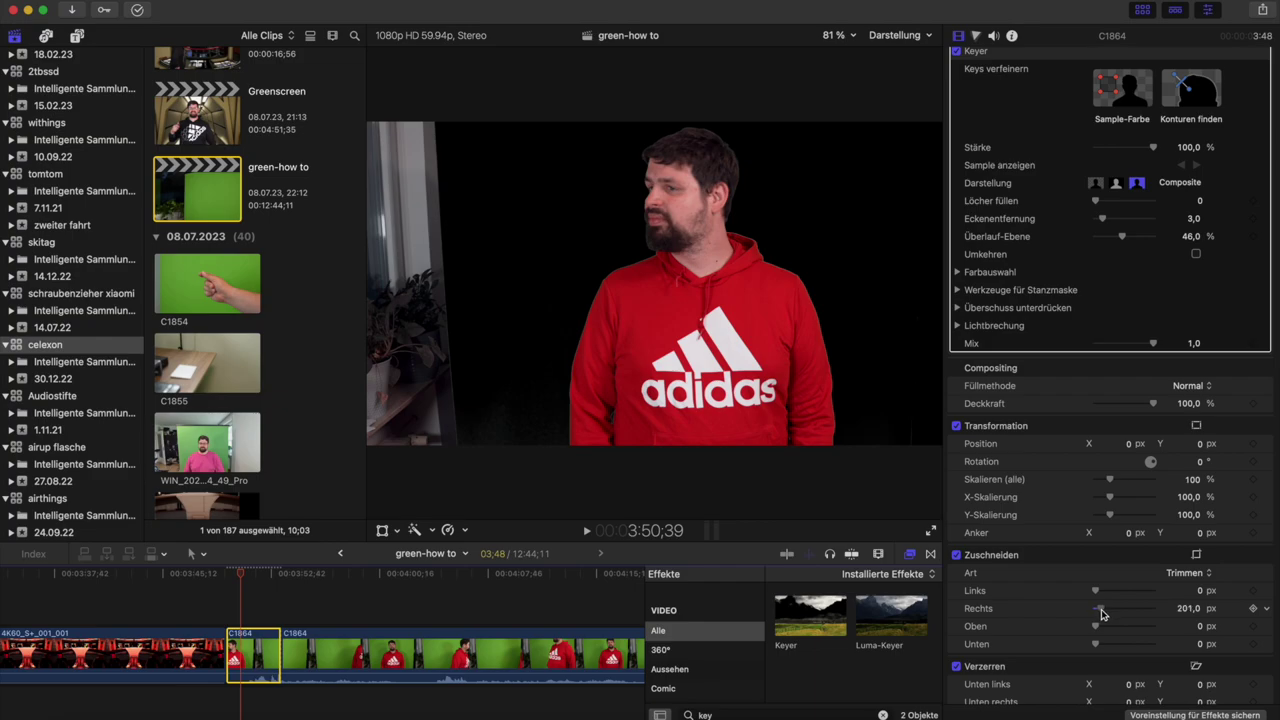
left_click_drag(1100, 596, 1114, 596)
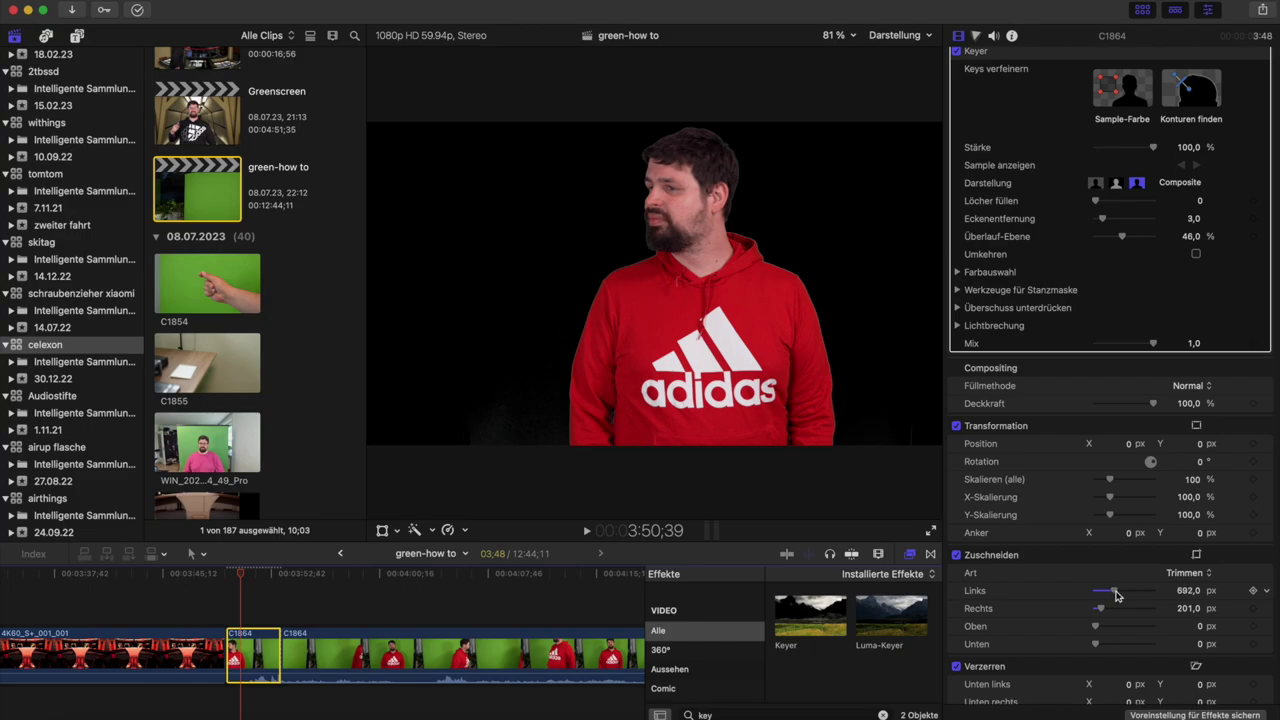
scroll(337, 609, "right", 10)
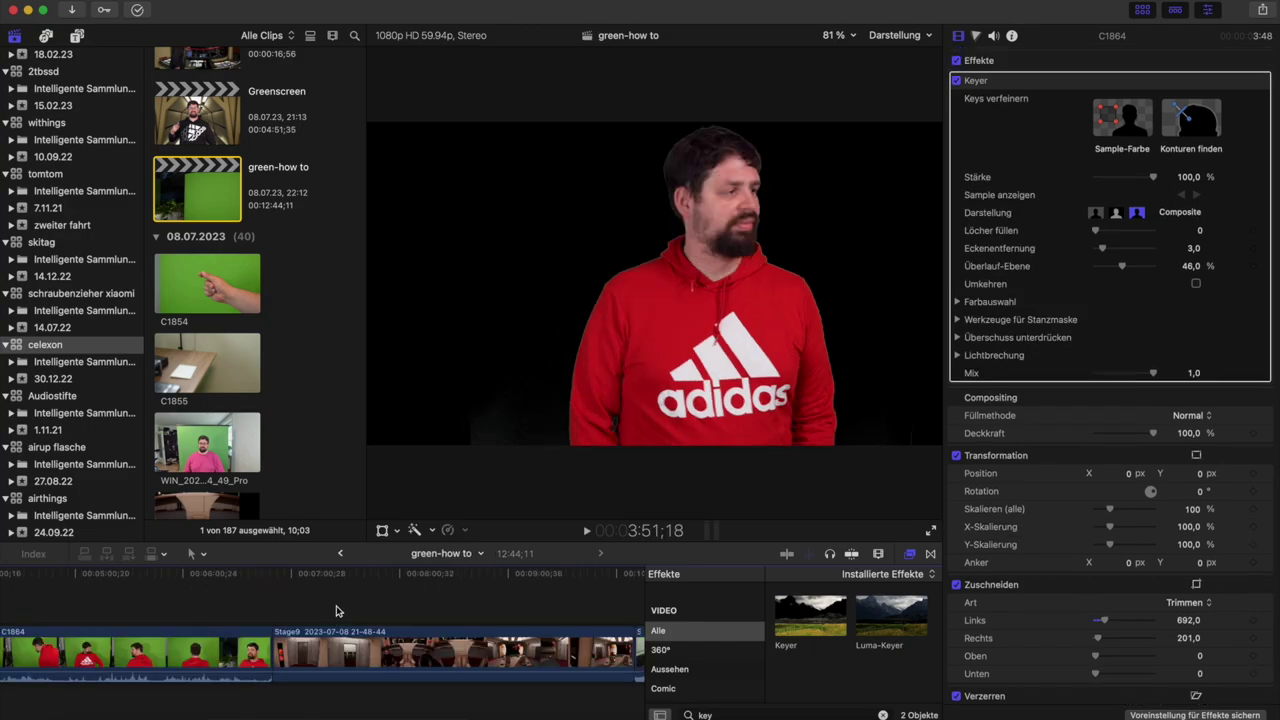
left_click(337, 609)
key("super+equal")
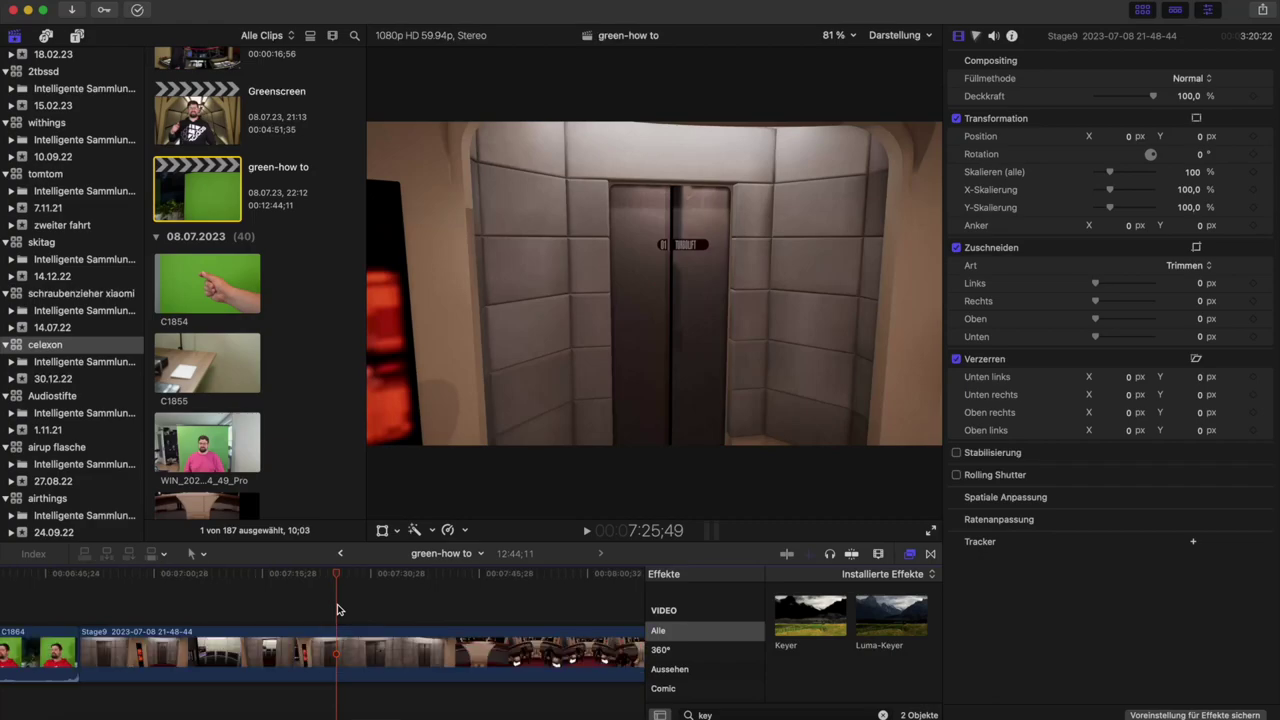
left_click(272, 621)
key("super+equal")
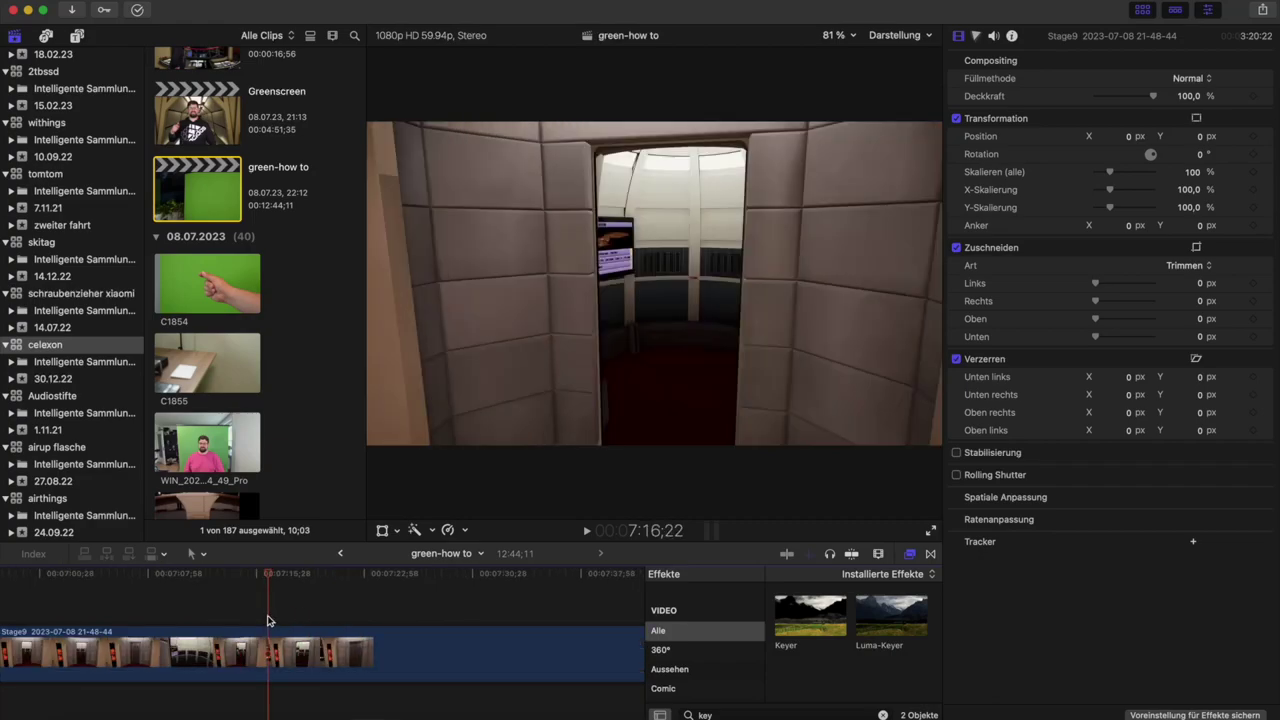
key("b")
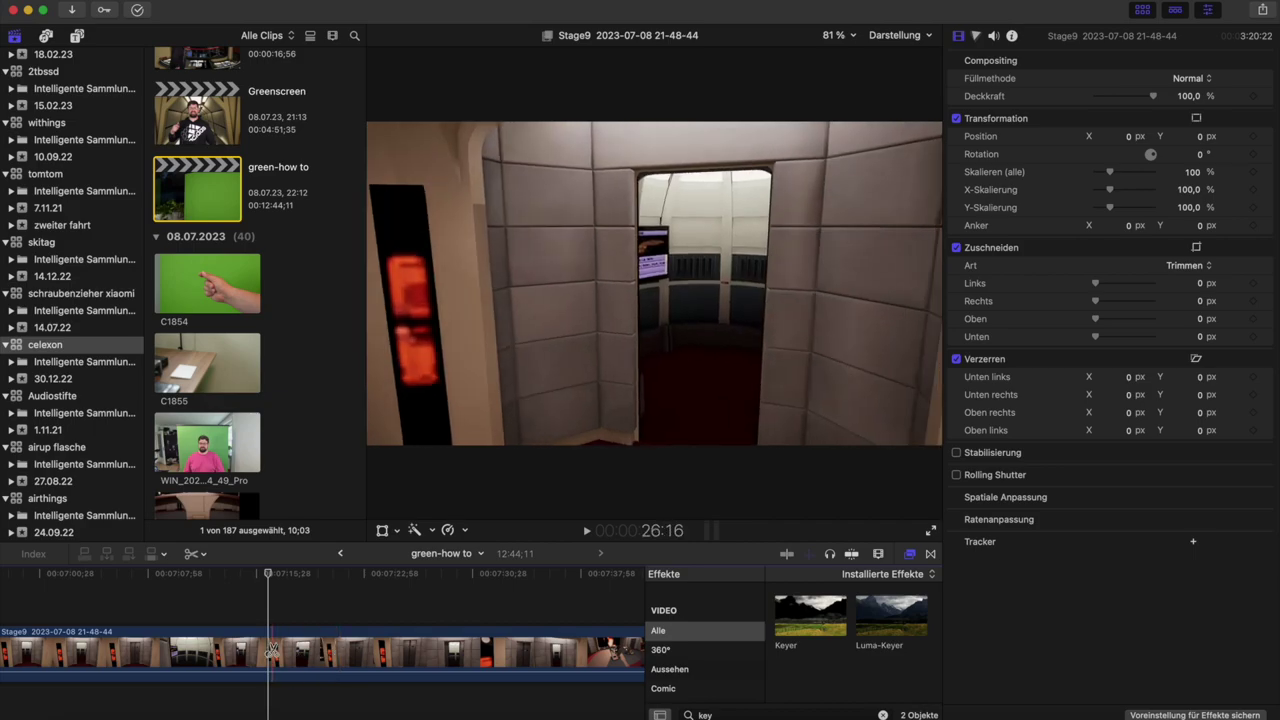
left_click(286, 648)
key("a")
key("space")
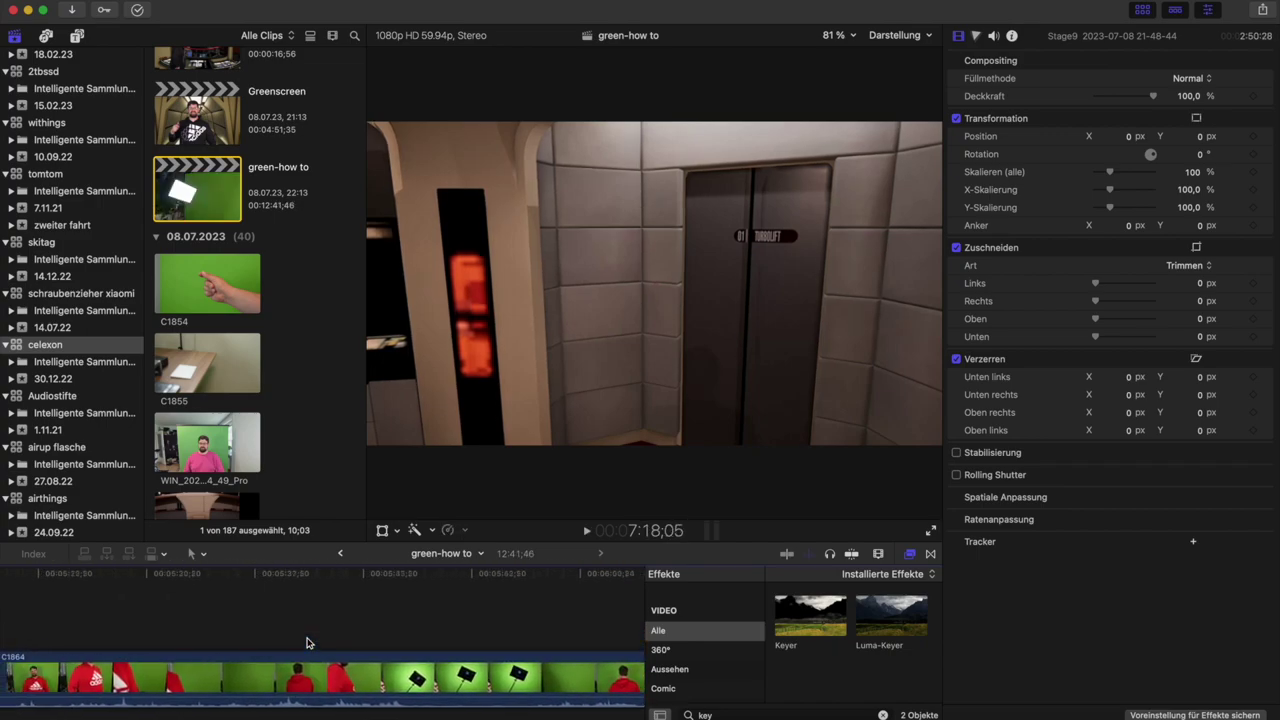
Insert the turbolift section beside the keyed C1864 section and place the keyed clip above the main storyline.
scroll(307, 643, "left", 10)
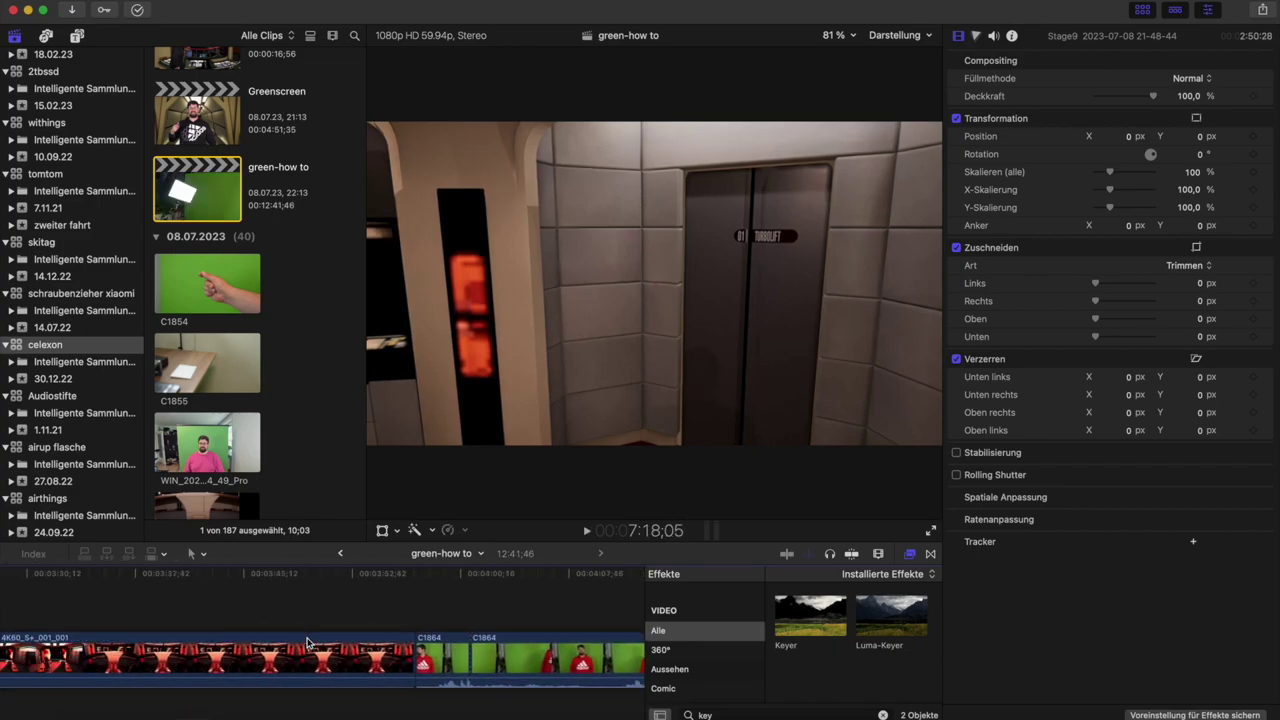
left_click(441, 604)
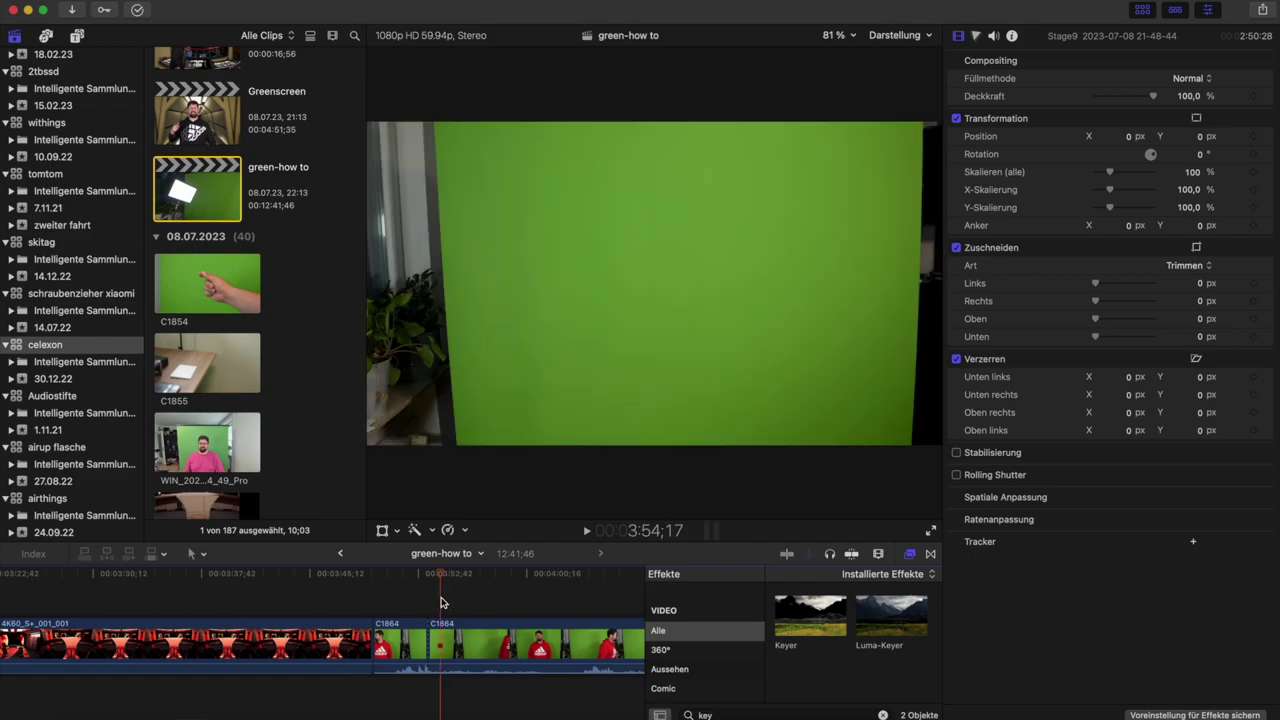
left_click(405, 604)
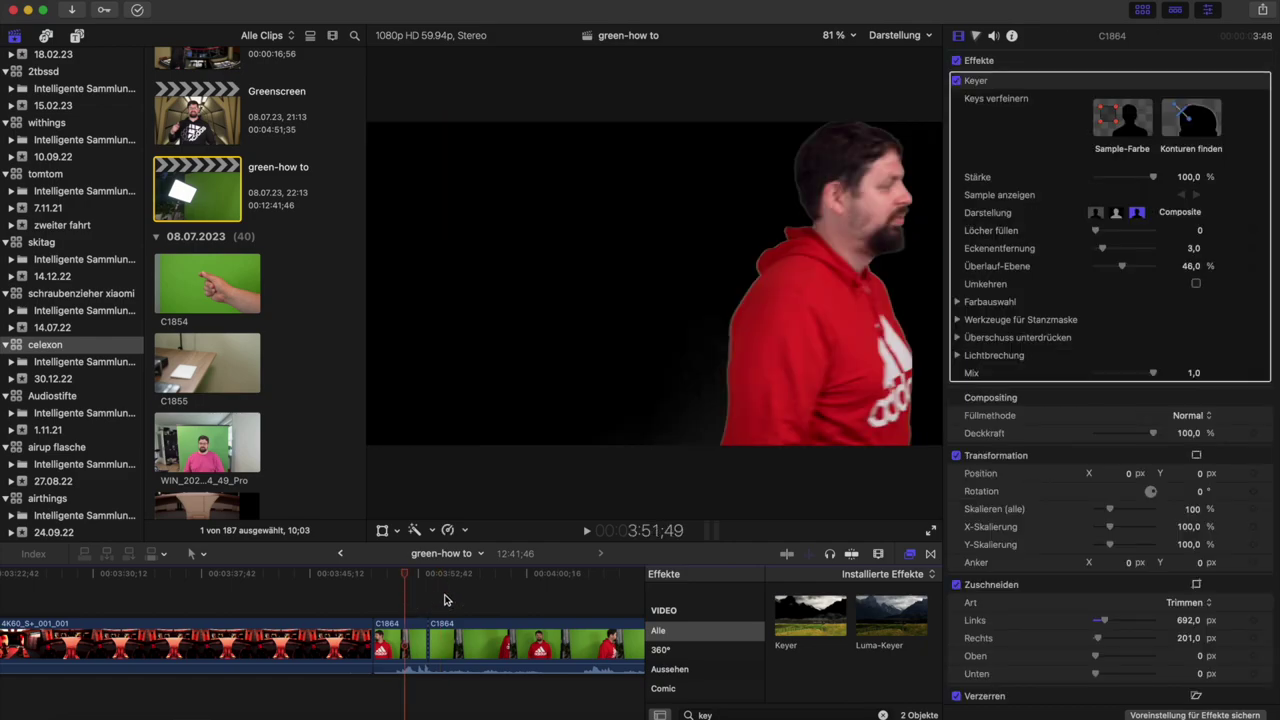
left_click(445, 600)
key("super+z")
left_click_drag(399, 645, 417, 588)
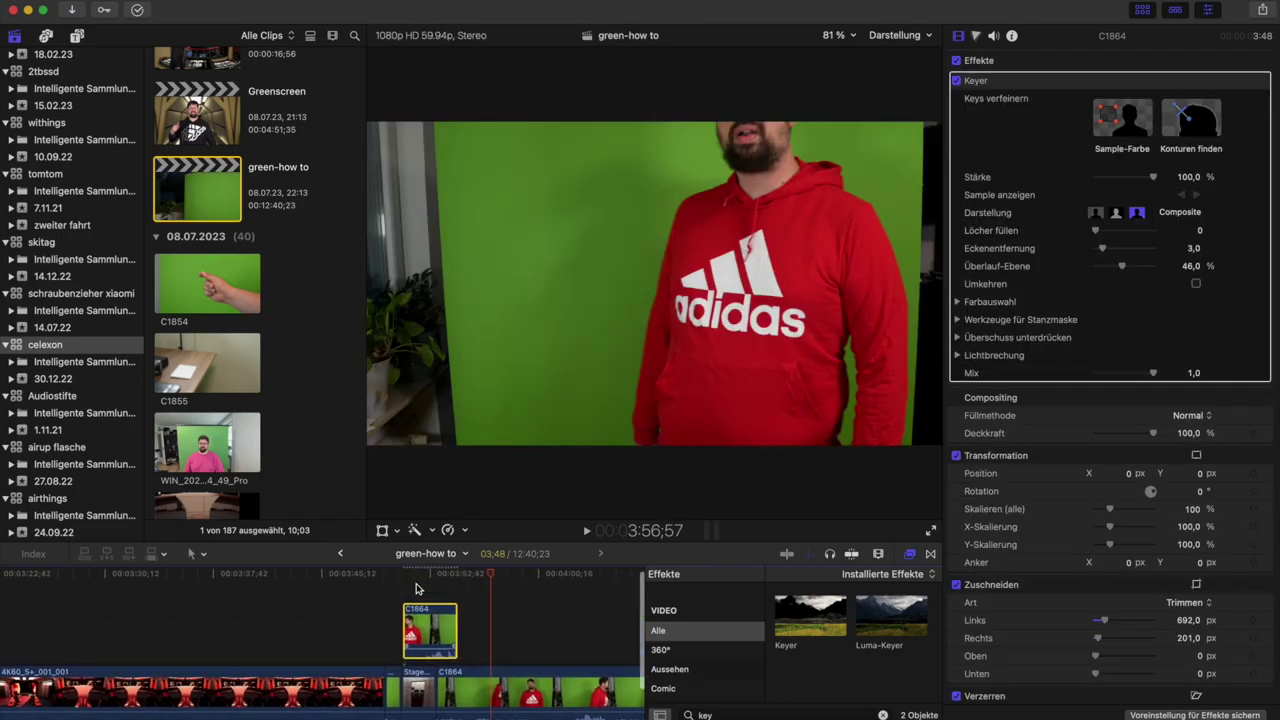
Extend the turbolift clip at the timeline's end to 3:26 and align the keyed C1864 clip's start with it.
key("space")
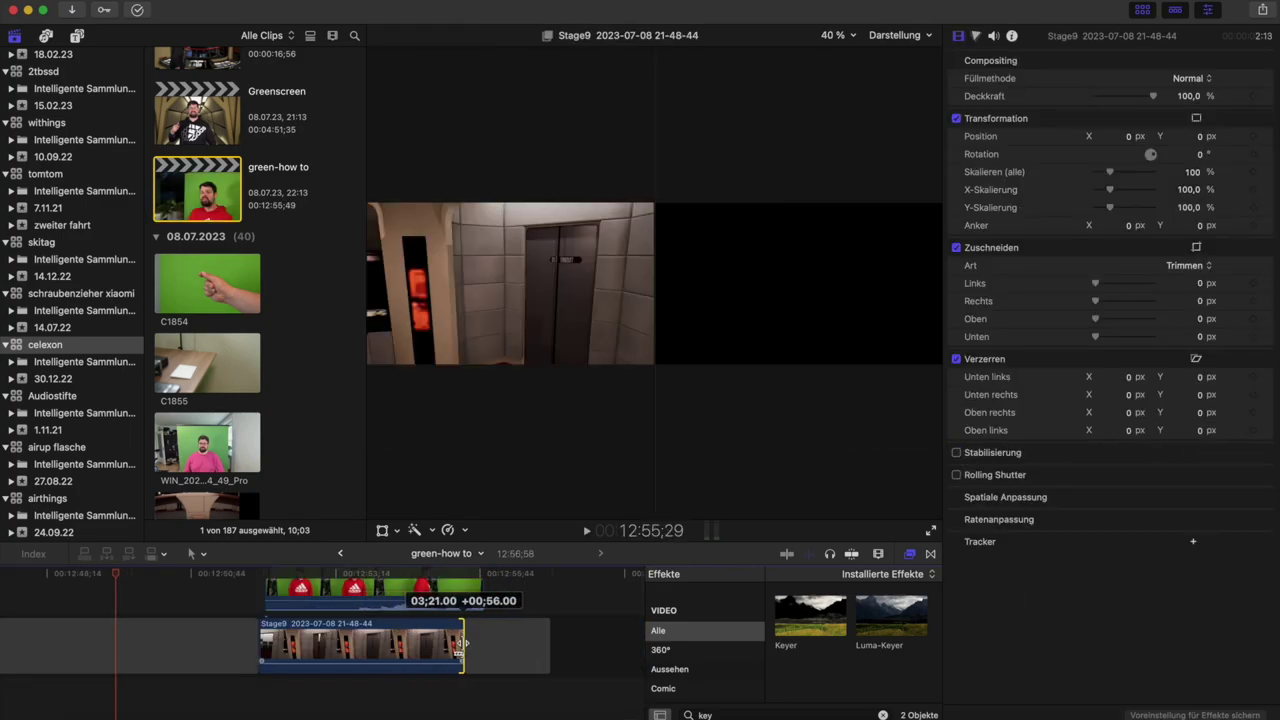
left_click_drag(456, 645, 475, 645)
scroll(290, 600, "up", 2)
left_click(278, 586)
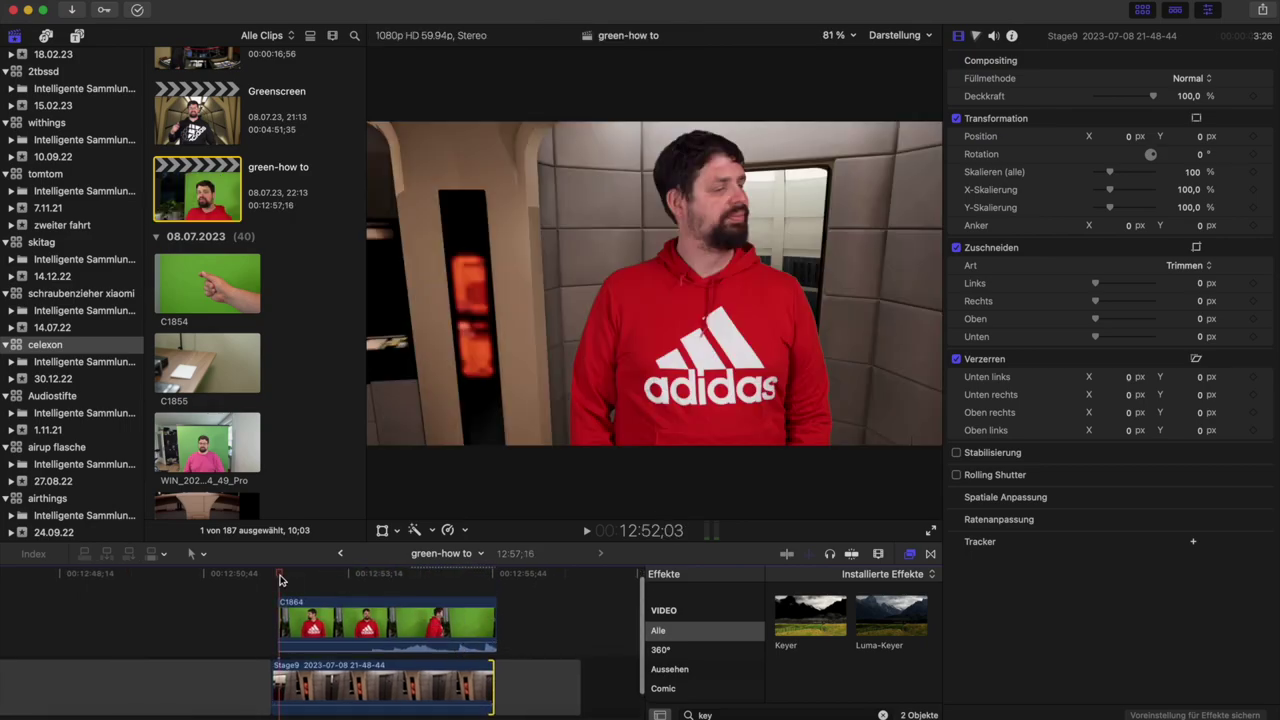
left_click_drag(290, 612, 260, 622)
key("super+equal")
left_click(240, 588)
key("super+minus")
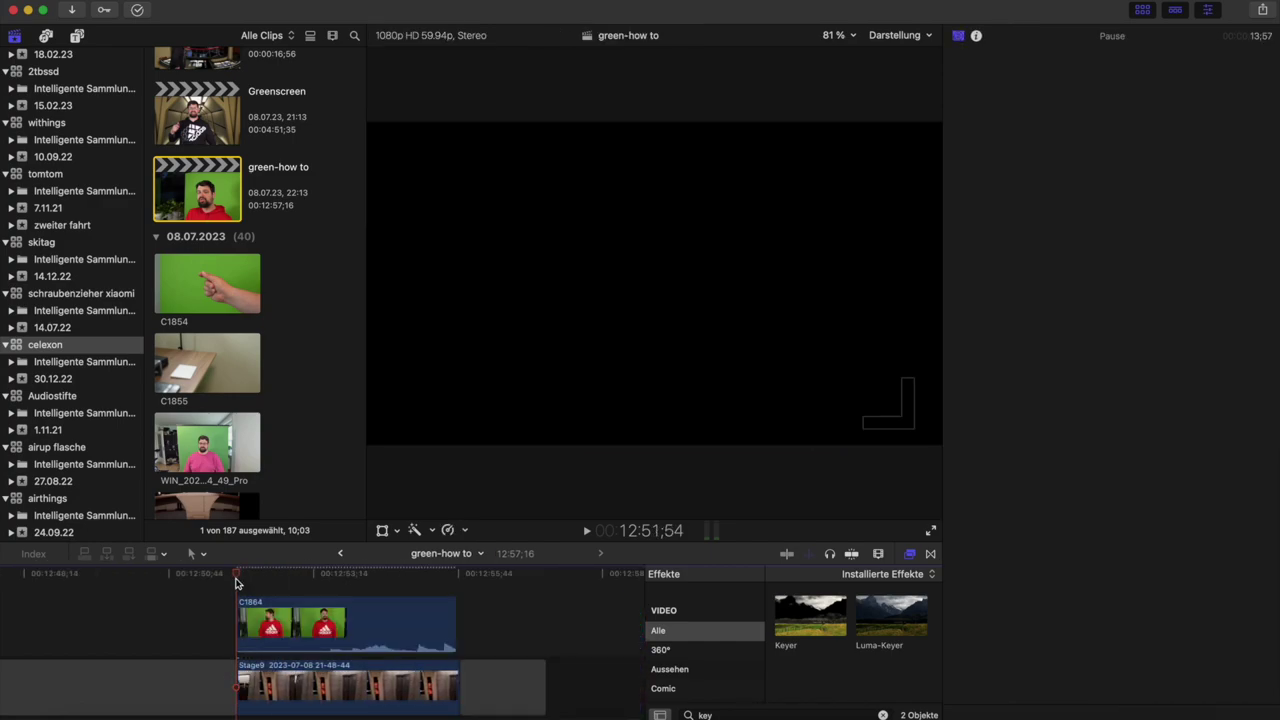
Reposition the keyed C1864 clip to X 99,2 px, Y 5,8 px, remove the short opening section from both clips and play the composite.
key("space")
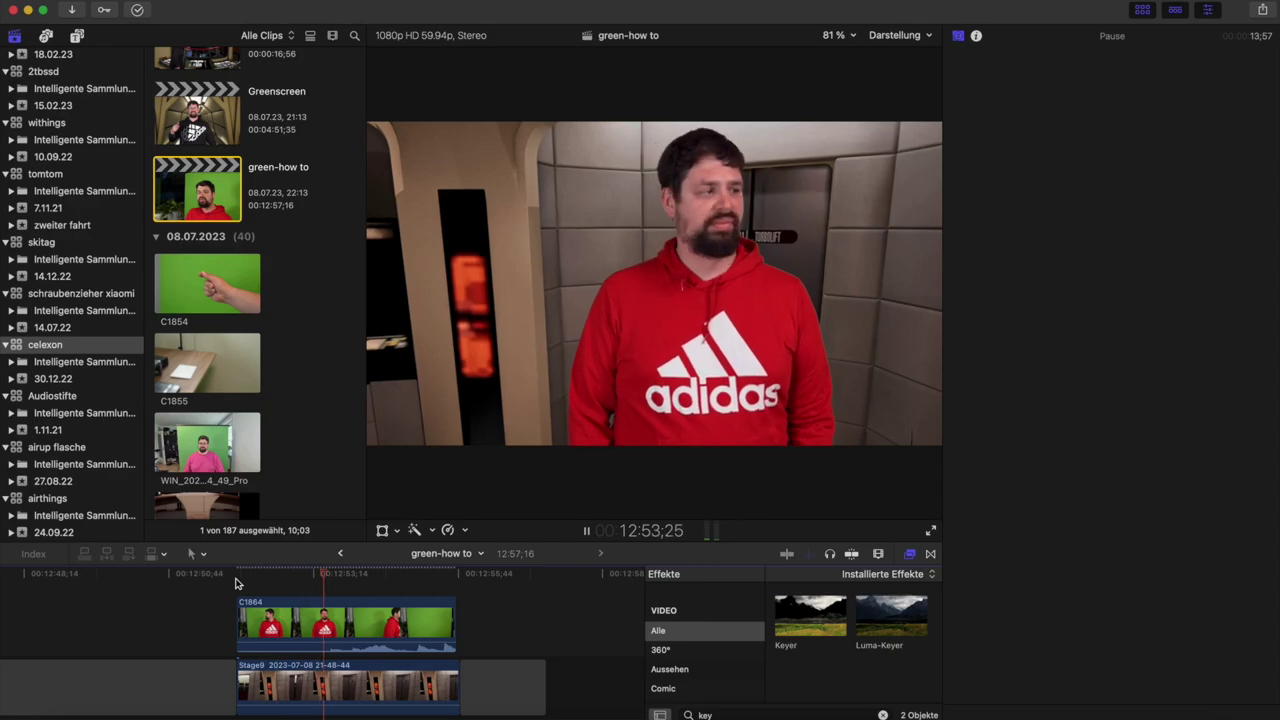
key("space")
left_click(241, 604)
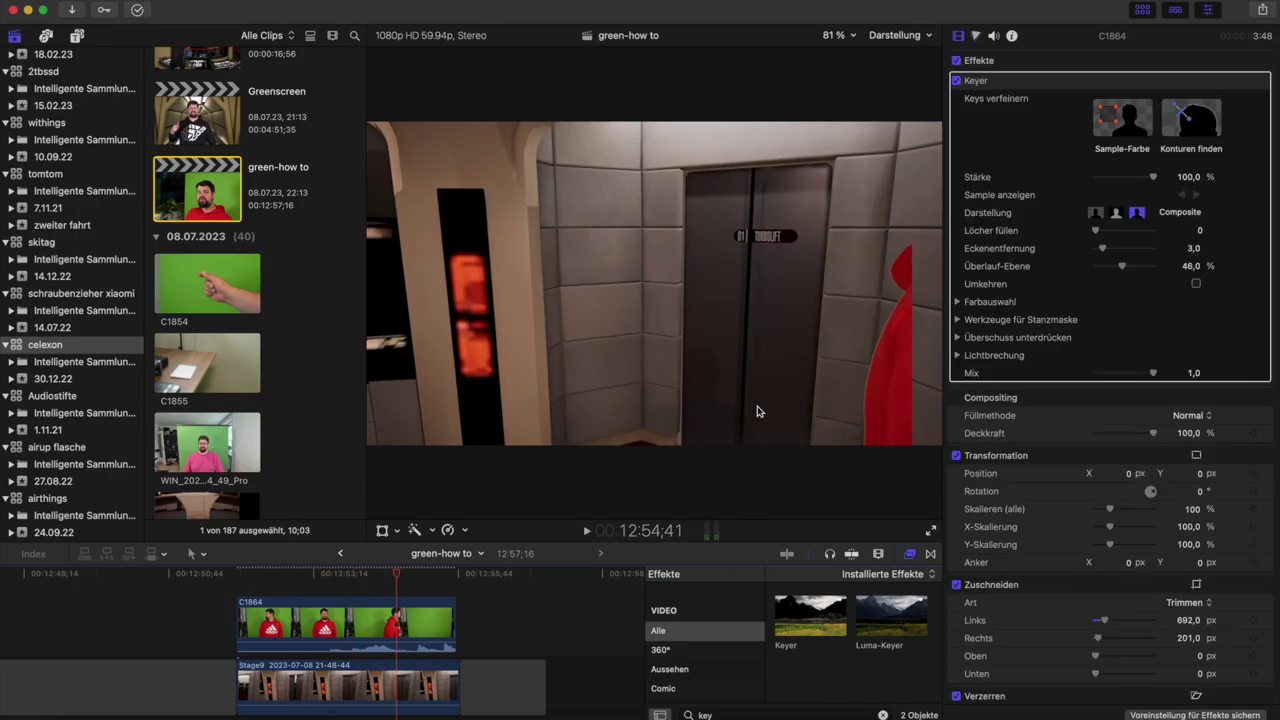
key("super+plus")
left_click(217, 680)
left_click(213, 650)
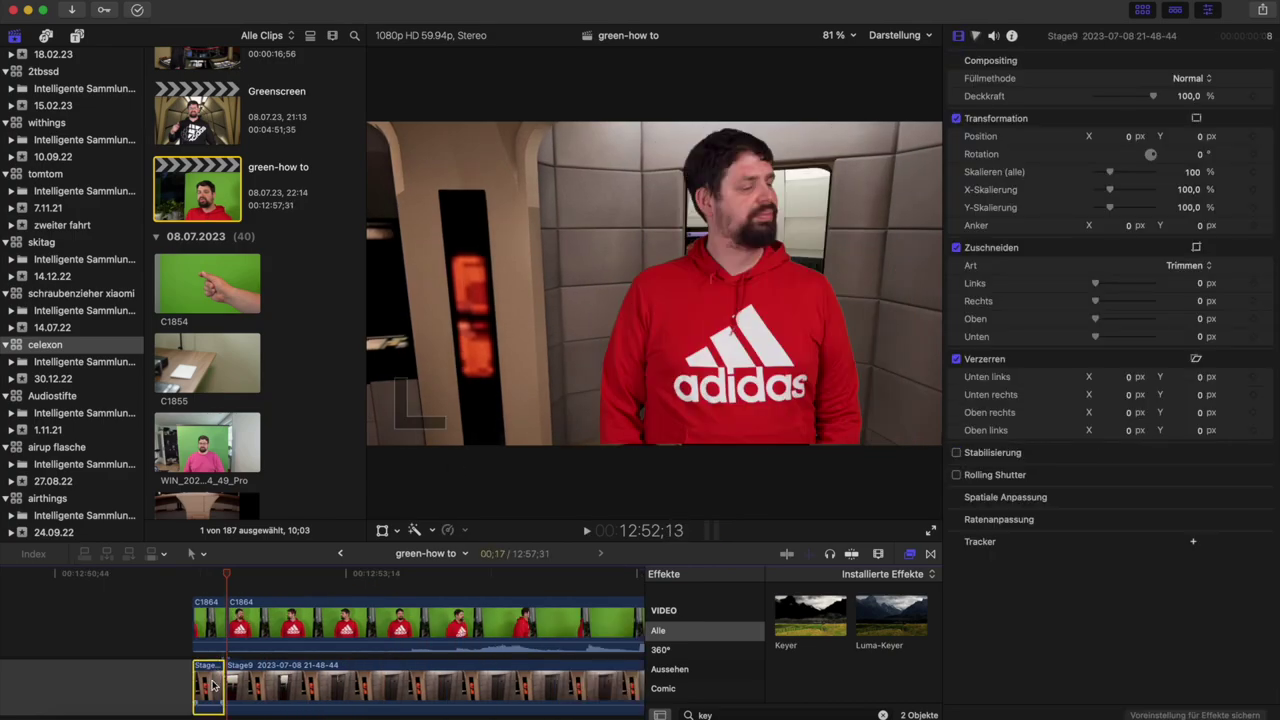
key("space")
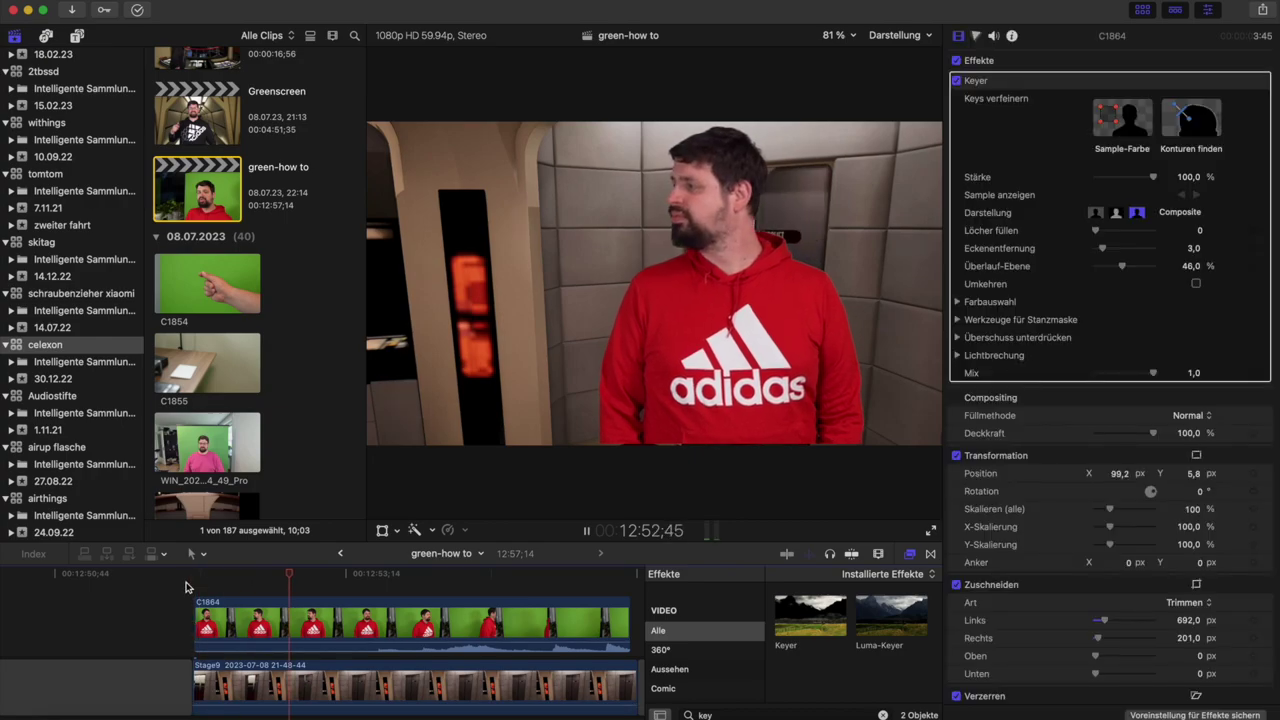
key("space")
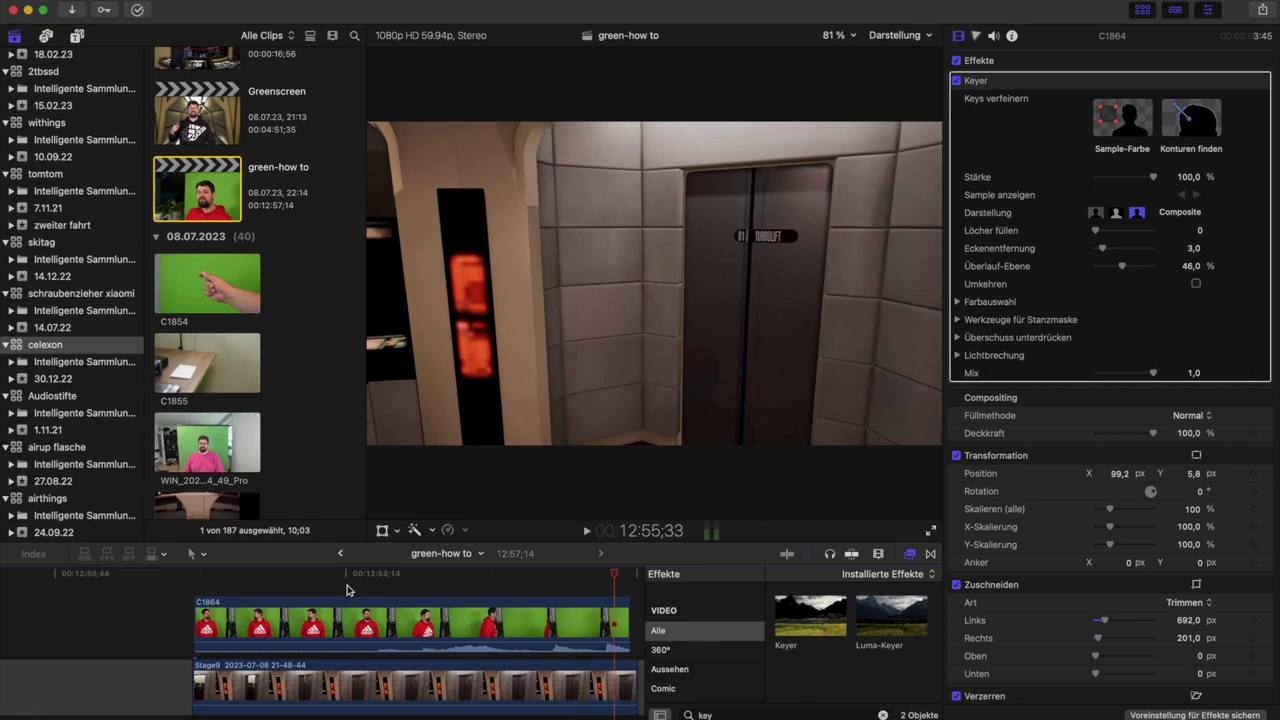
Transfer the keyed C1864 clip and its turbolift background from green-how to to the start of the Greenscreen project and play it.
key("super+minus")
left_click(735, 334)
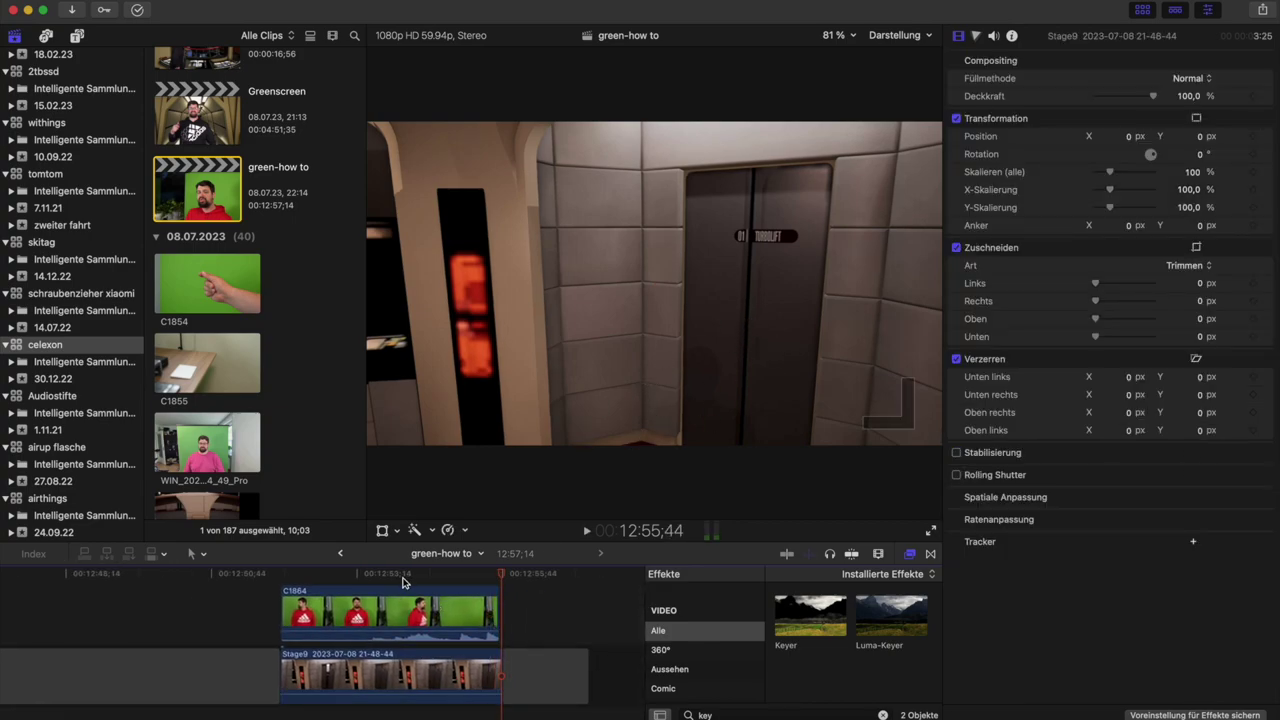
scroll(403, 583, "up", 2)
left_click_drag(402, 592, 395, 683)
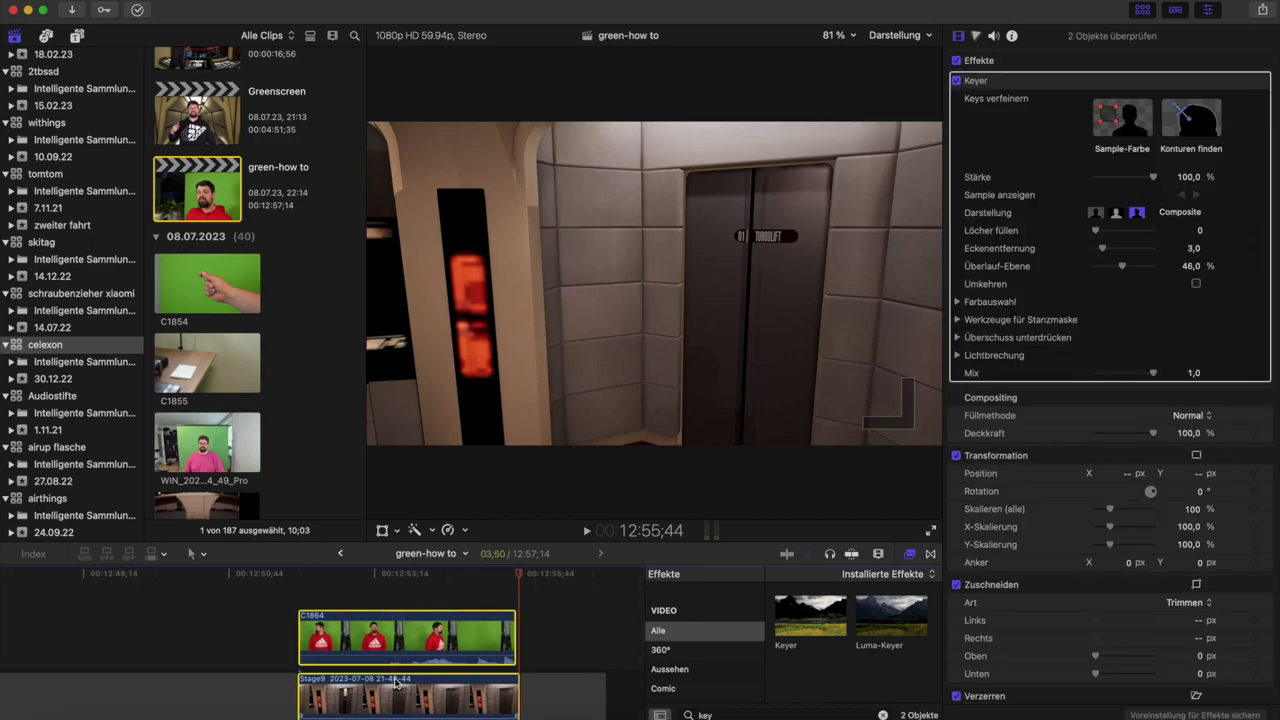
key("Delete")
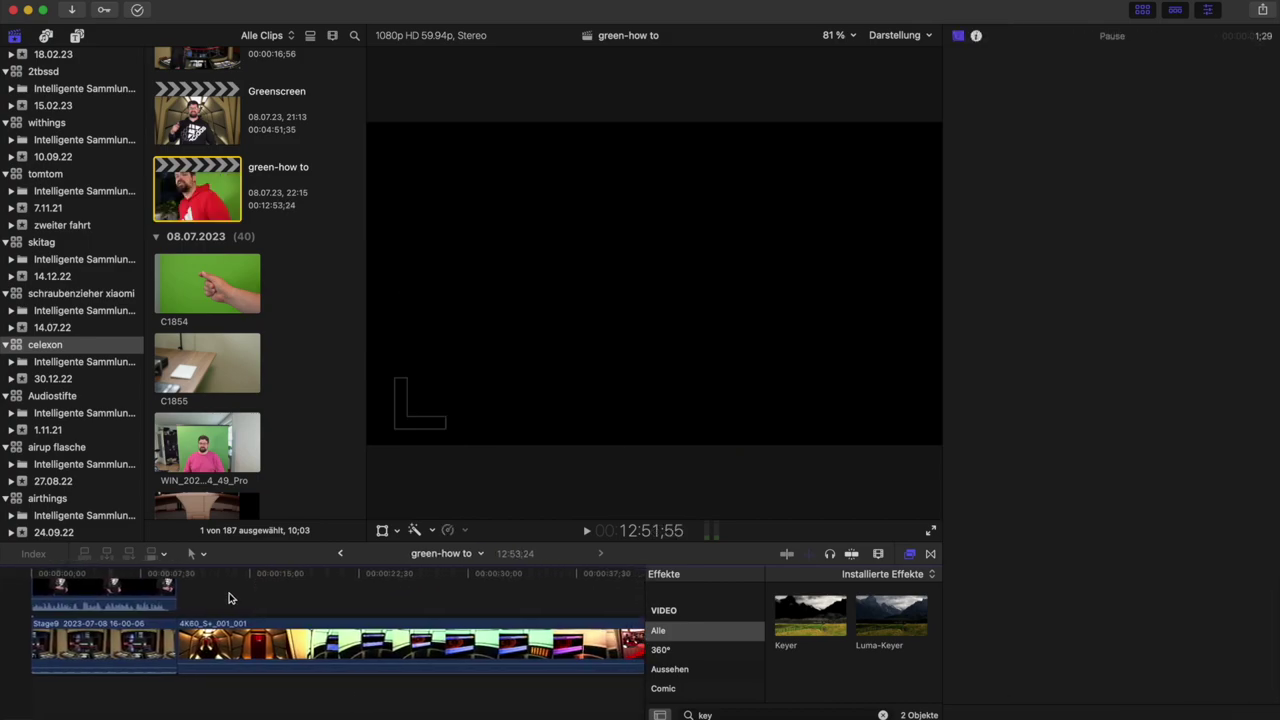
key("super+bracketleft")
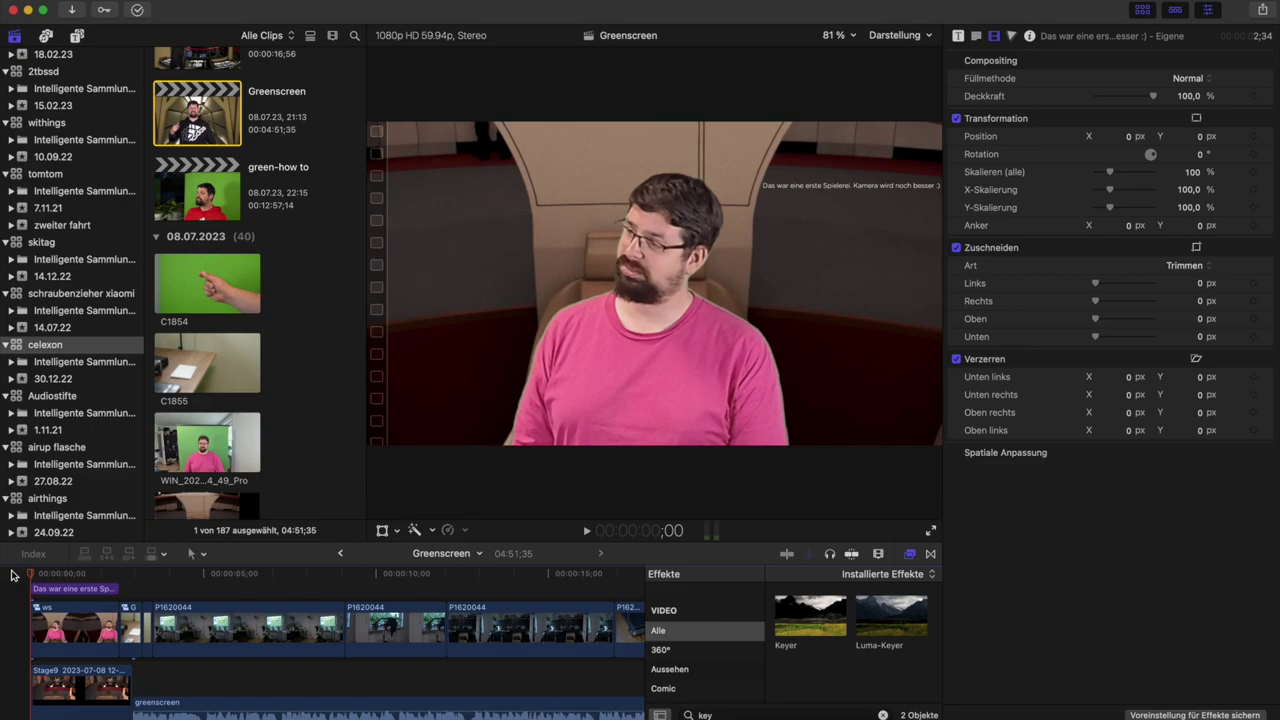
key("super+v")
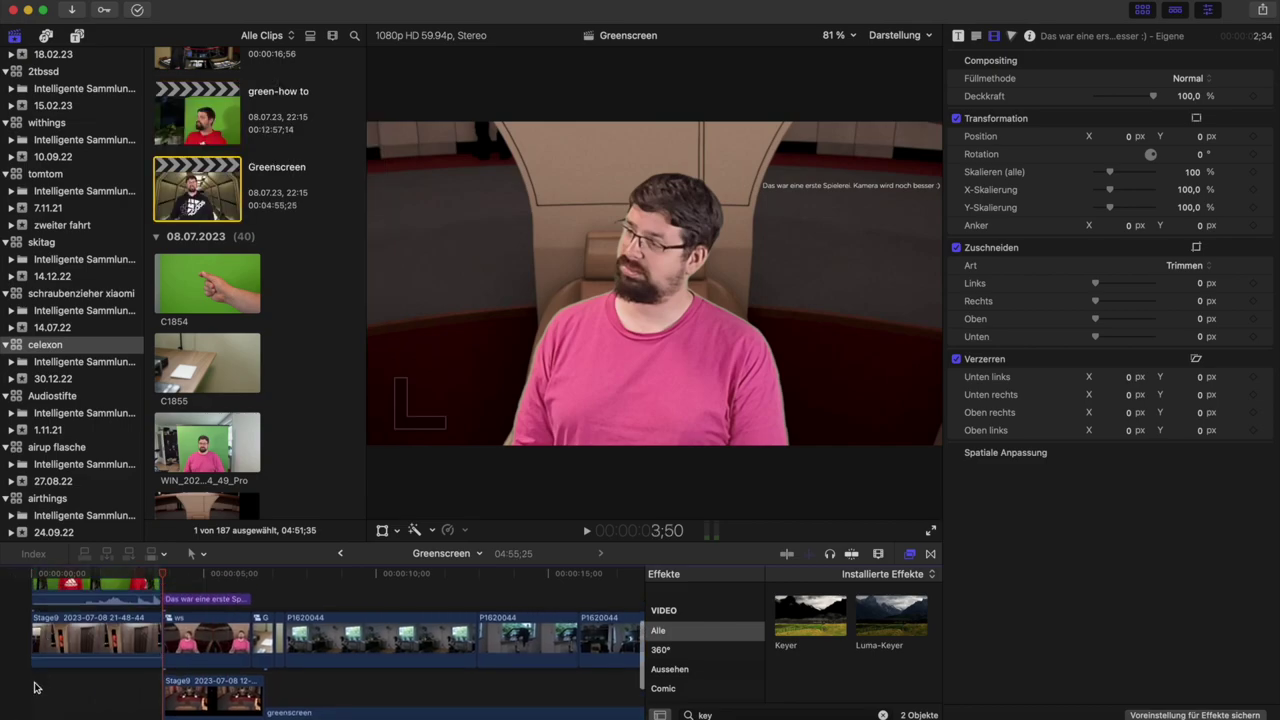
key("space")
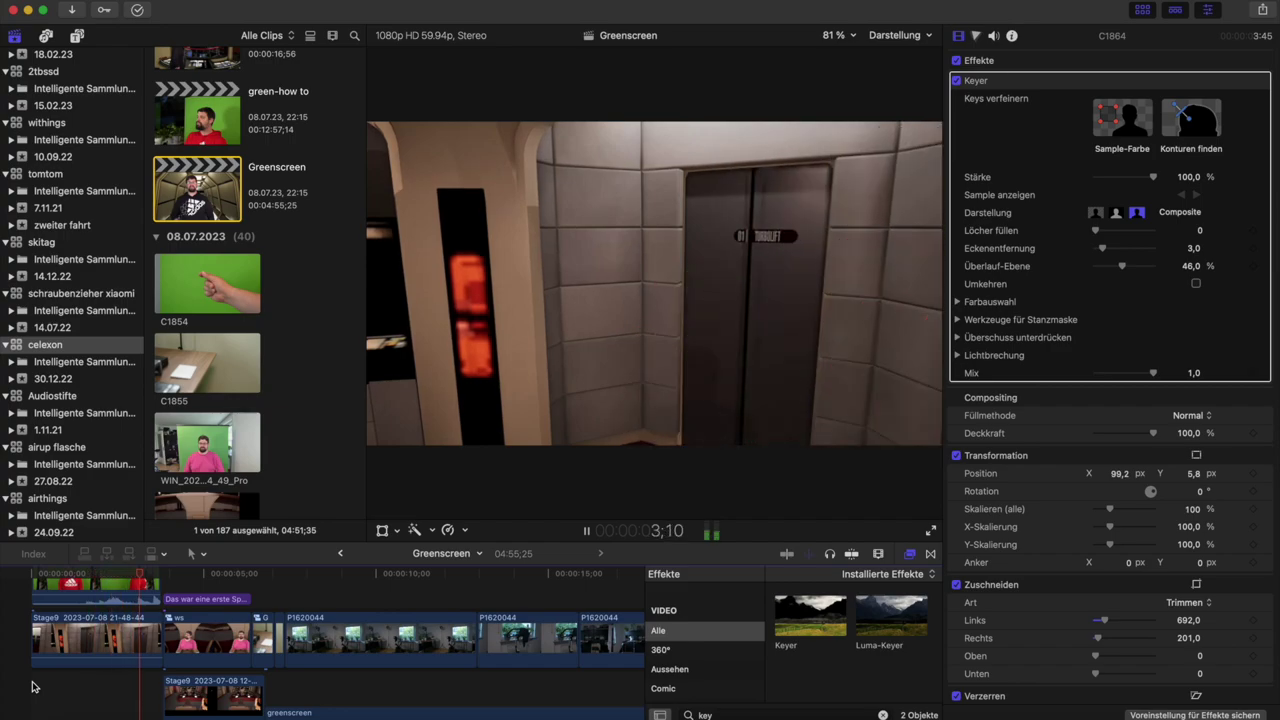
Bring a C1864 section and the bridge chair background from green-how to into Greenscreen, stacked right after the turbolift shot.
key("super+bracketright")
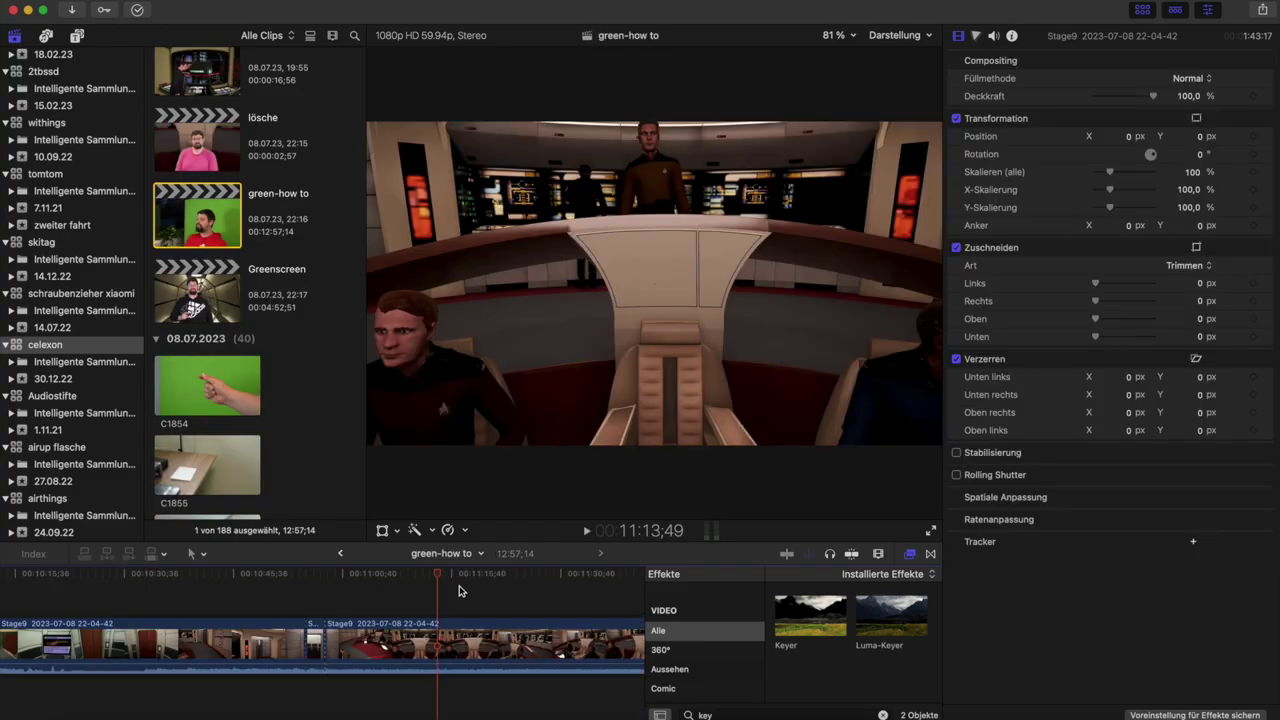
key("super+bracketleft")
key("super+bracketleft")
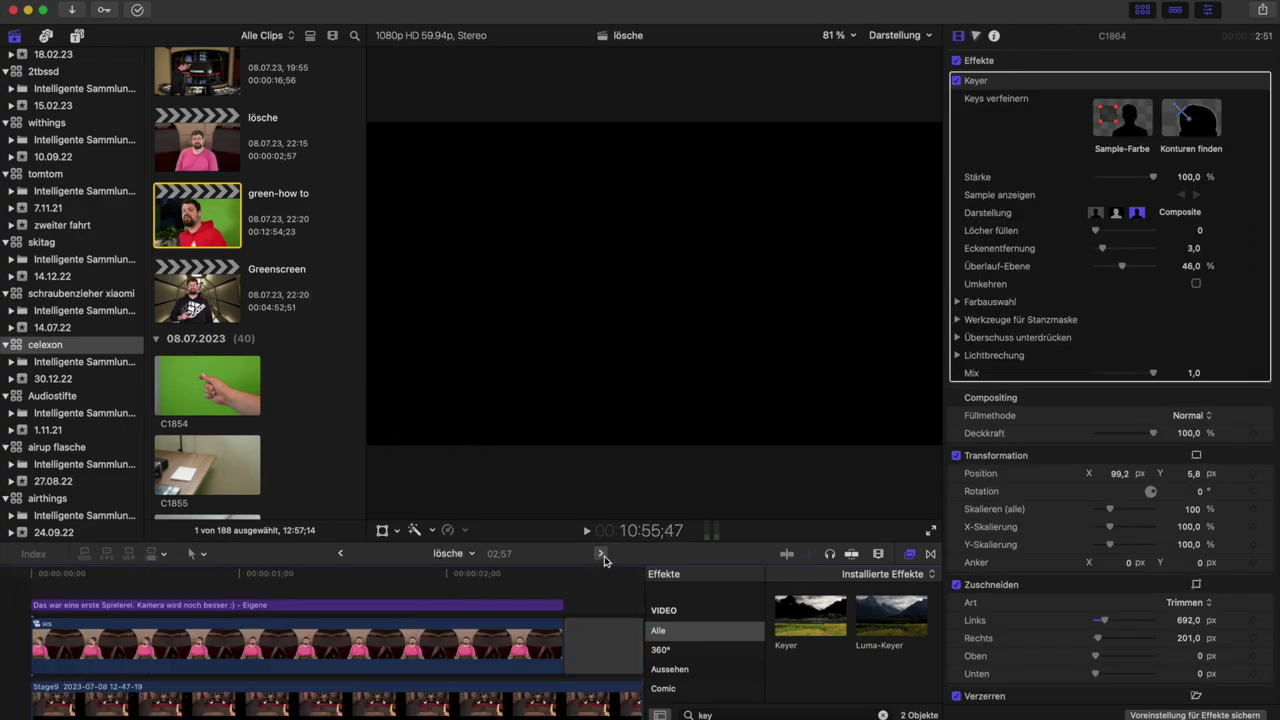
left_click(601, 554)
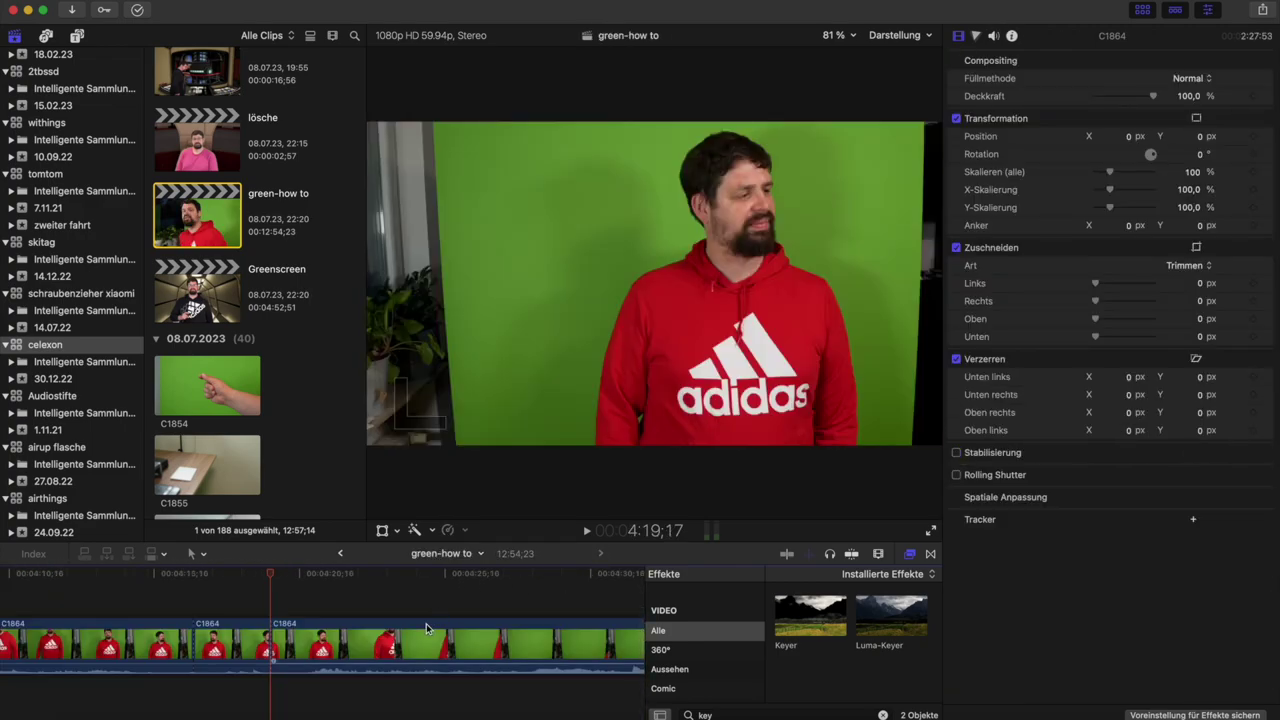
key("super+bracketleft")
left_click_drag(110, 655, 258, 651)
left_click_drag(405, 602, 231, 610)
Apply the Keyer to the second C1864 clip and trim it by 590 px on the left edge and 190 px on the right.
left_click_drag(813, 626, 262, 628)
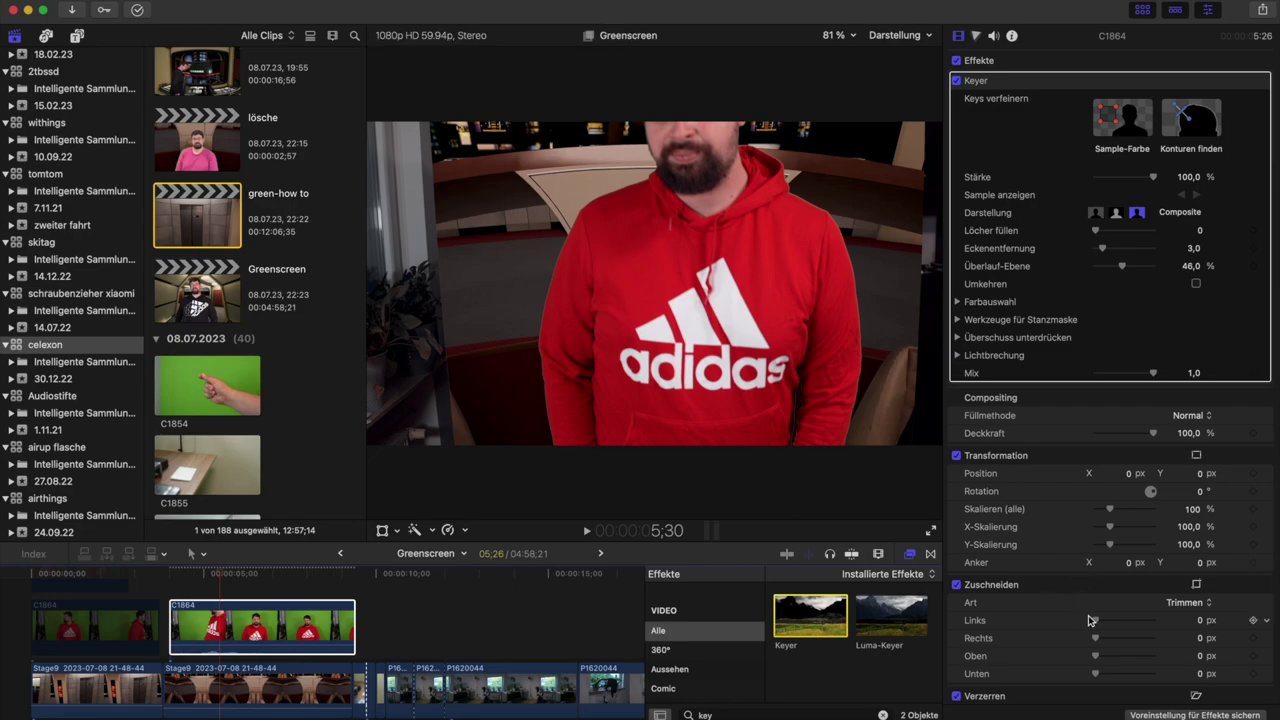
left_click_drag(1095, 622, 1108, 622)
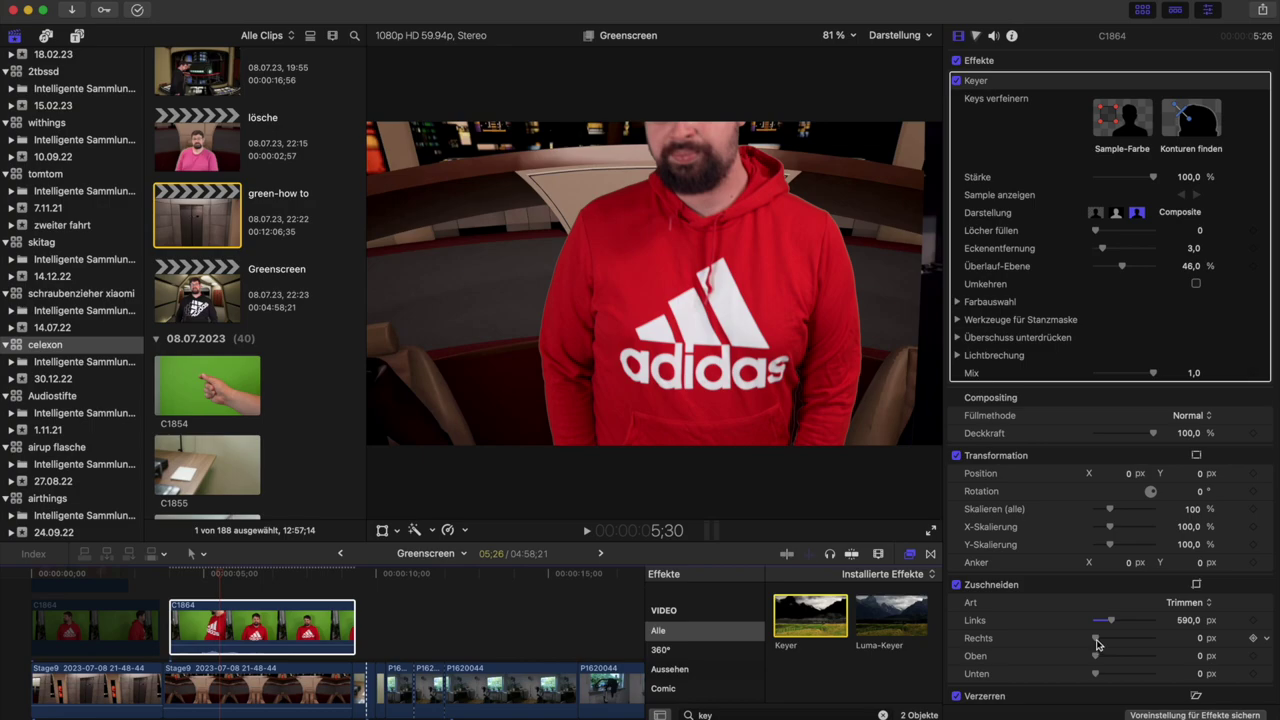
left_click_drag(1096, 640, 1101, 638)
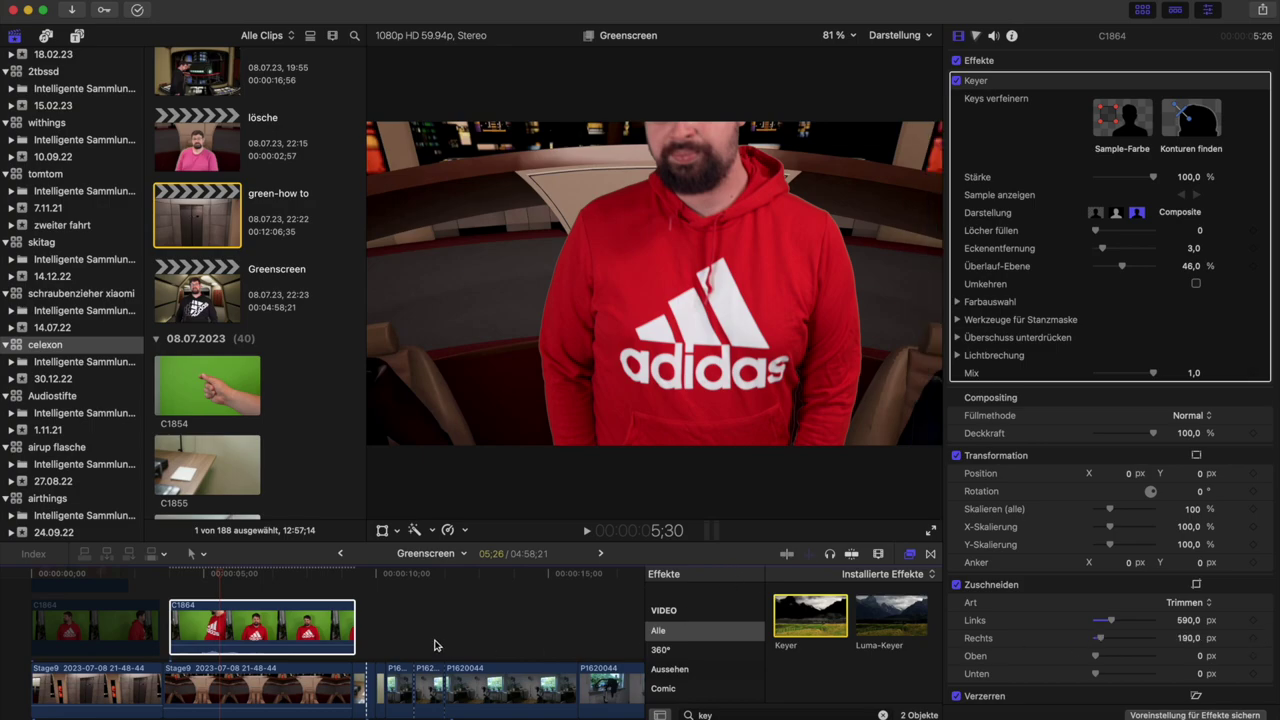
left_click(276, 590)
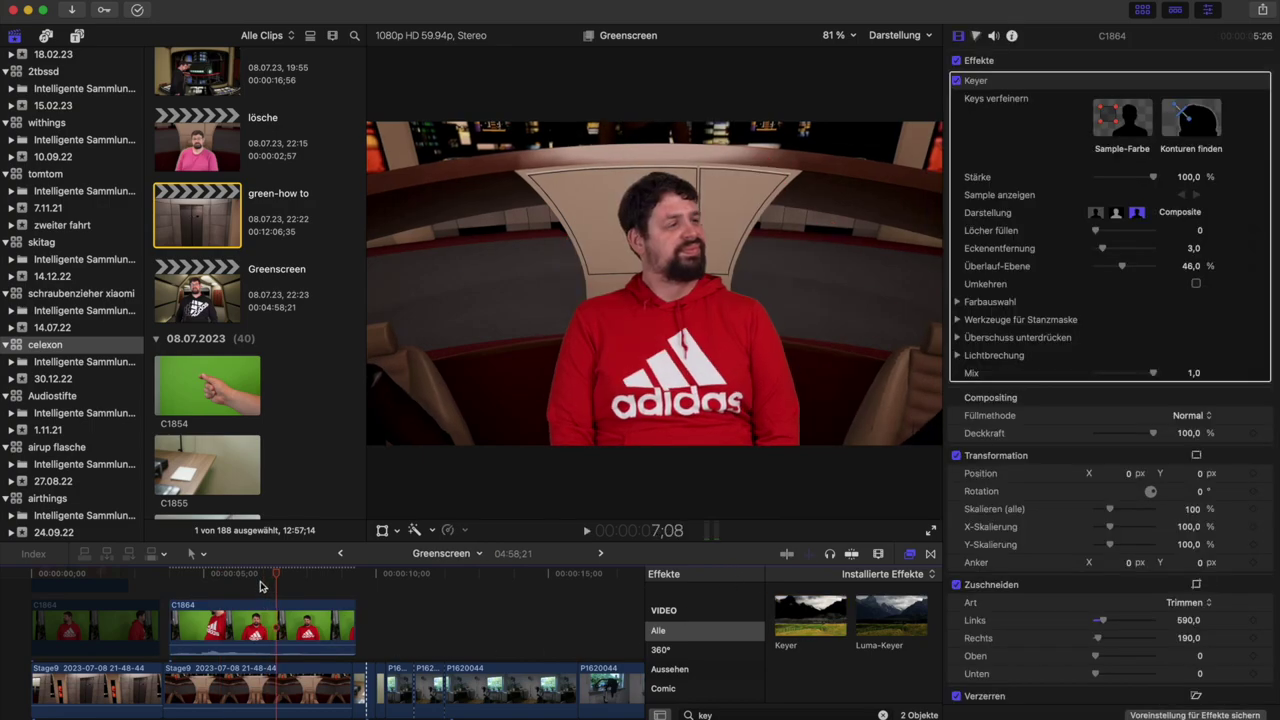
Extend the start of the second keyed C1864 clip nine frames earlier, towards the bridge chair background's start, and play the entrance.
key("space")
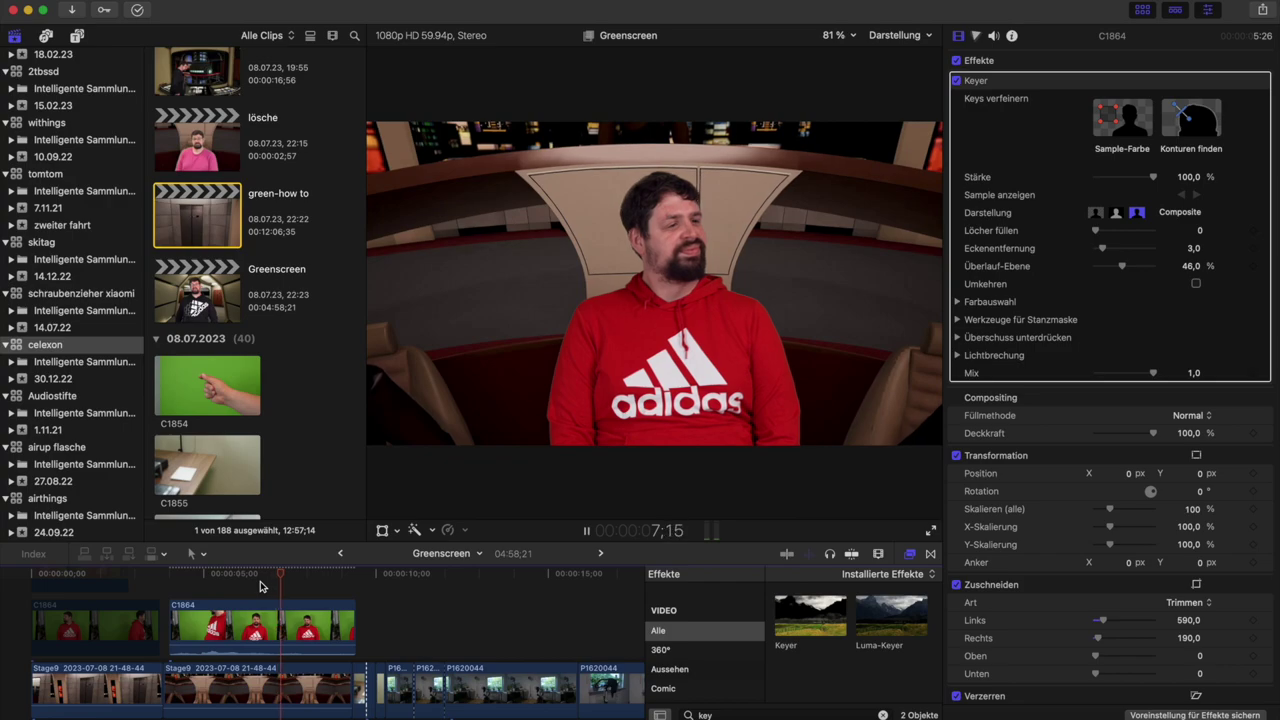
left_click(162, 582)
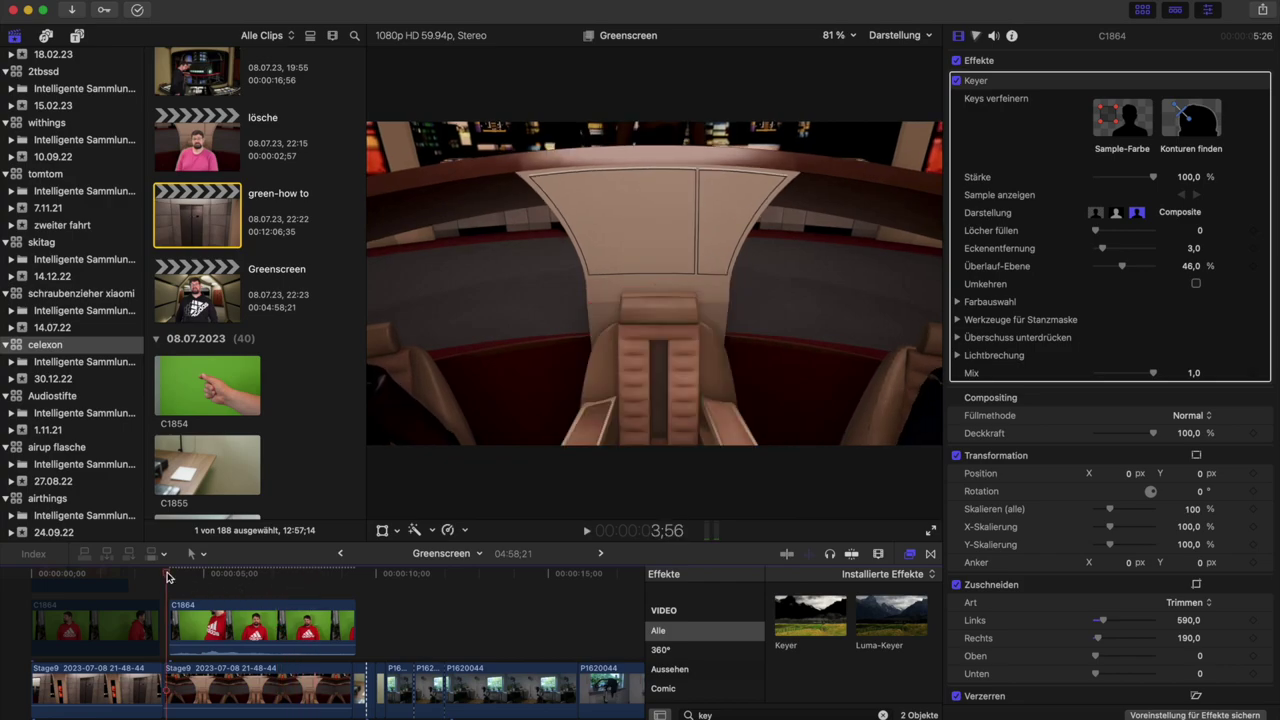
key("super+equal")
key("super+equal")
left_click_drag(183, 627, 156, 625)
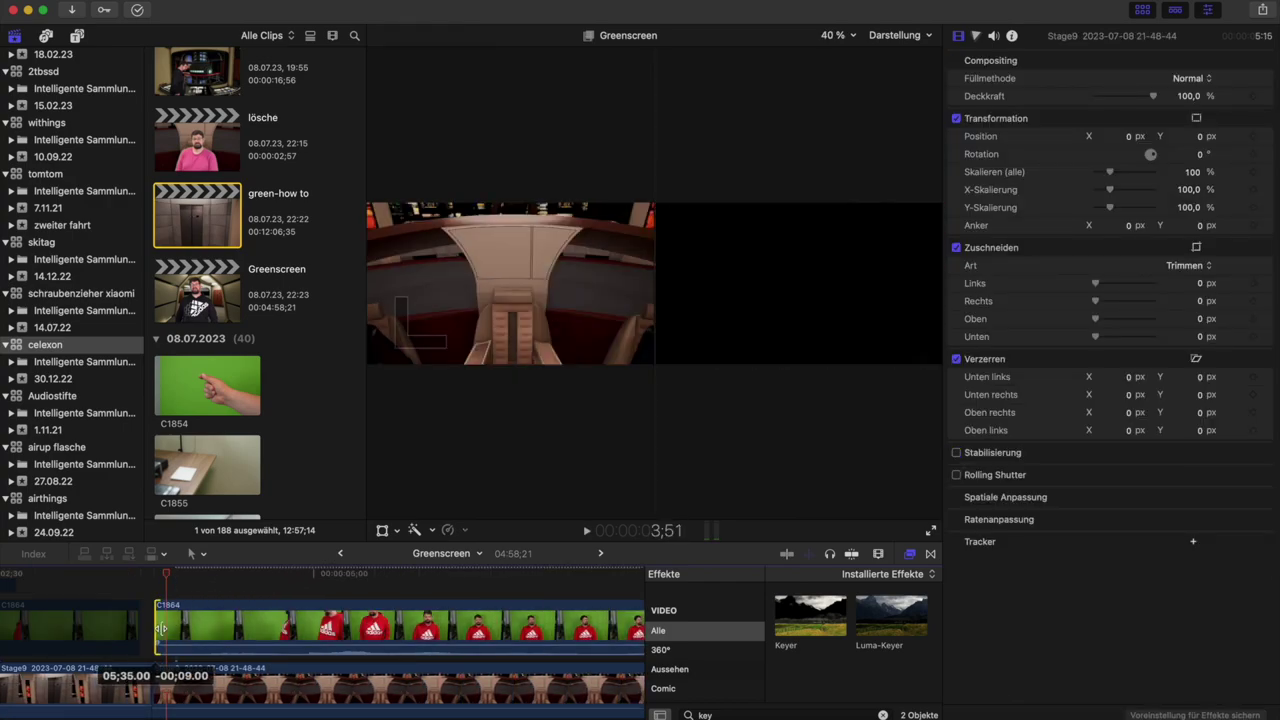
key("space")
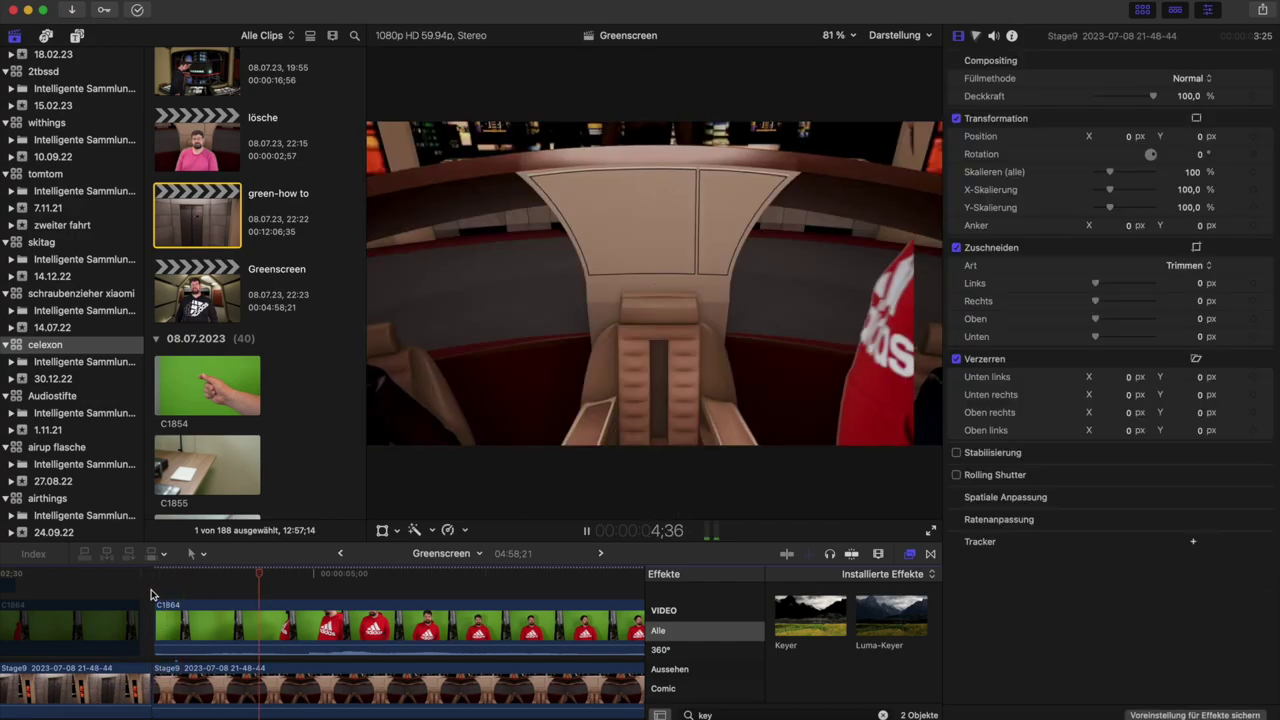
key("space")
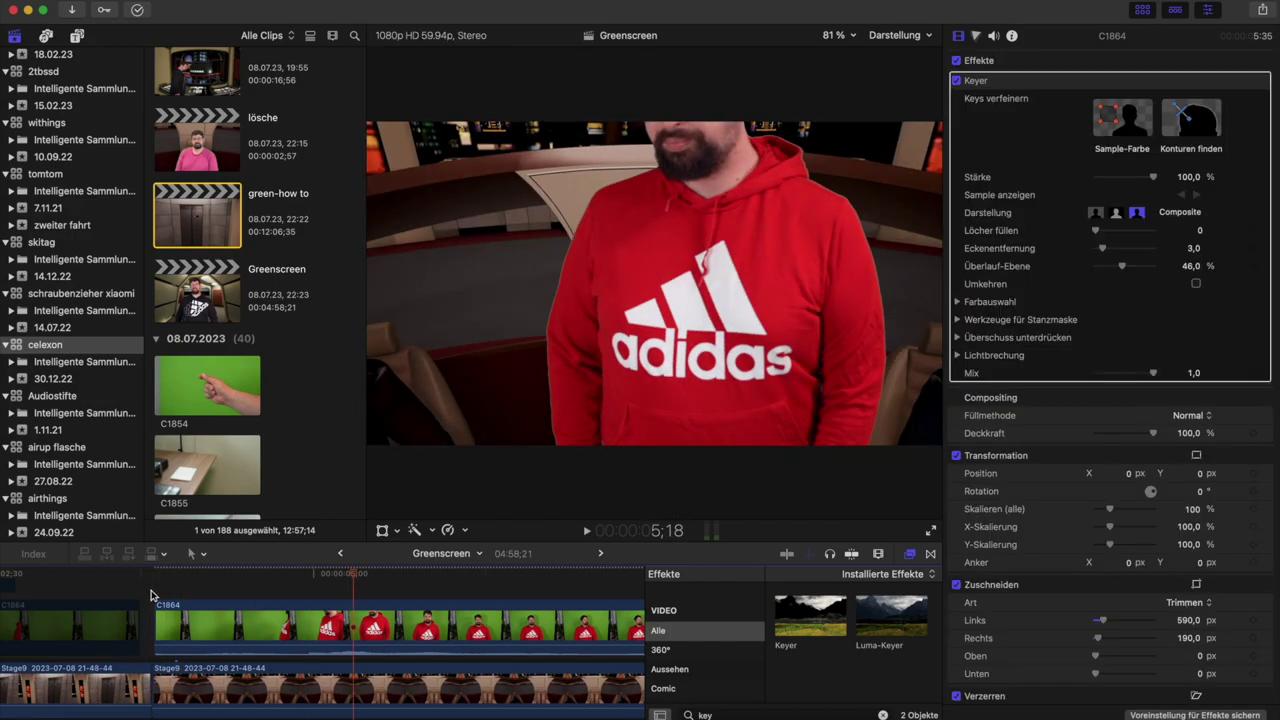
left_click(237, 588)
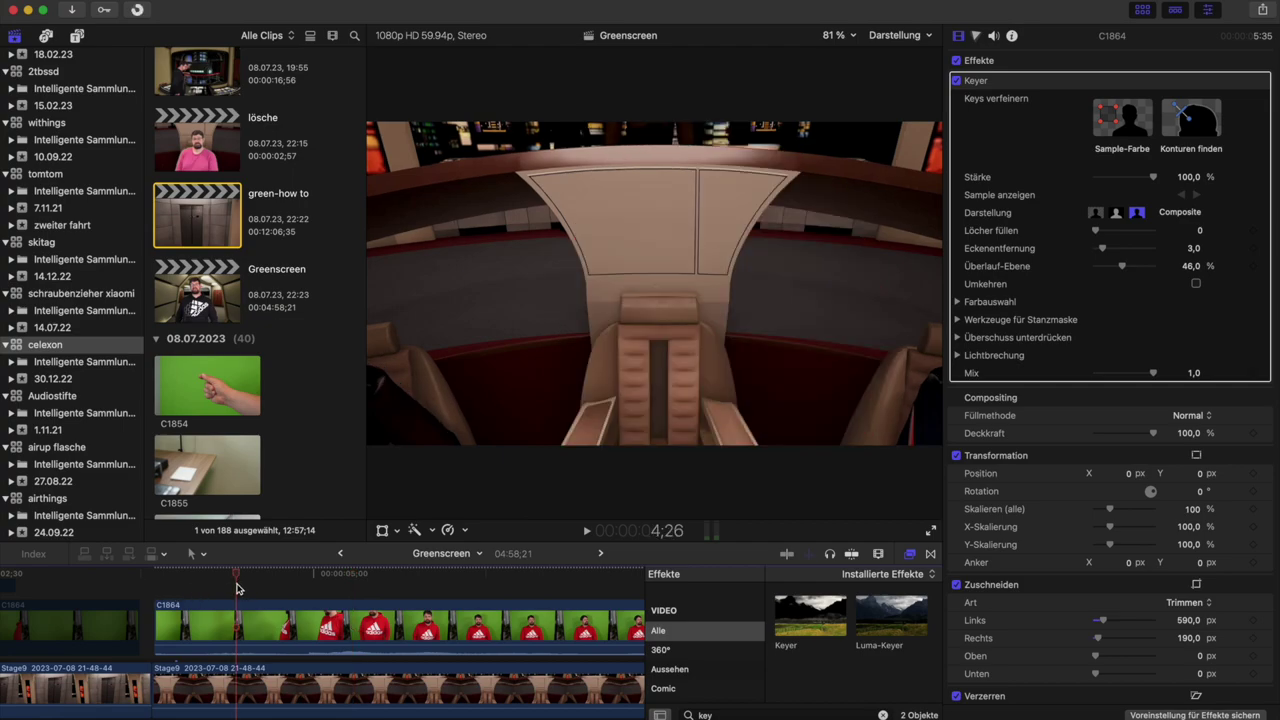
key("space")
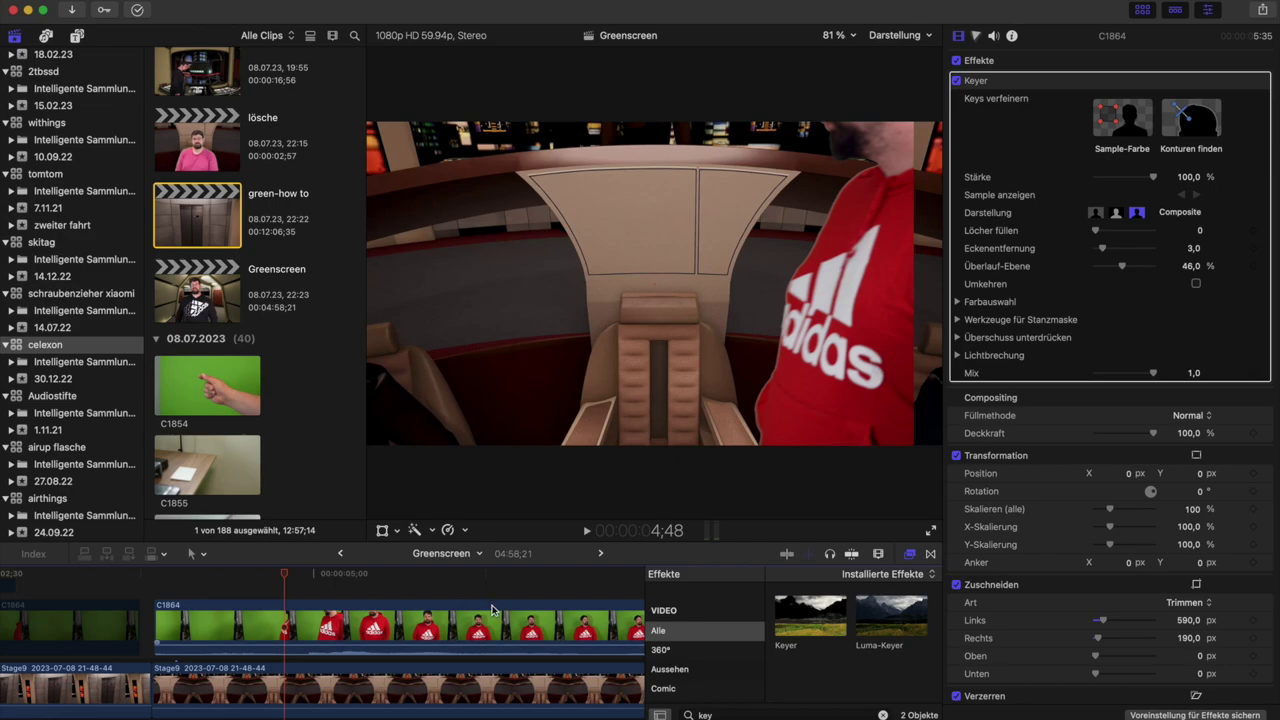
Scale the bridge chair background to 124 %, reposition the keyed C1864 clip above it to X 110,0 px, Y -2,1 px, and play the composite.
left_click(340, 678)
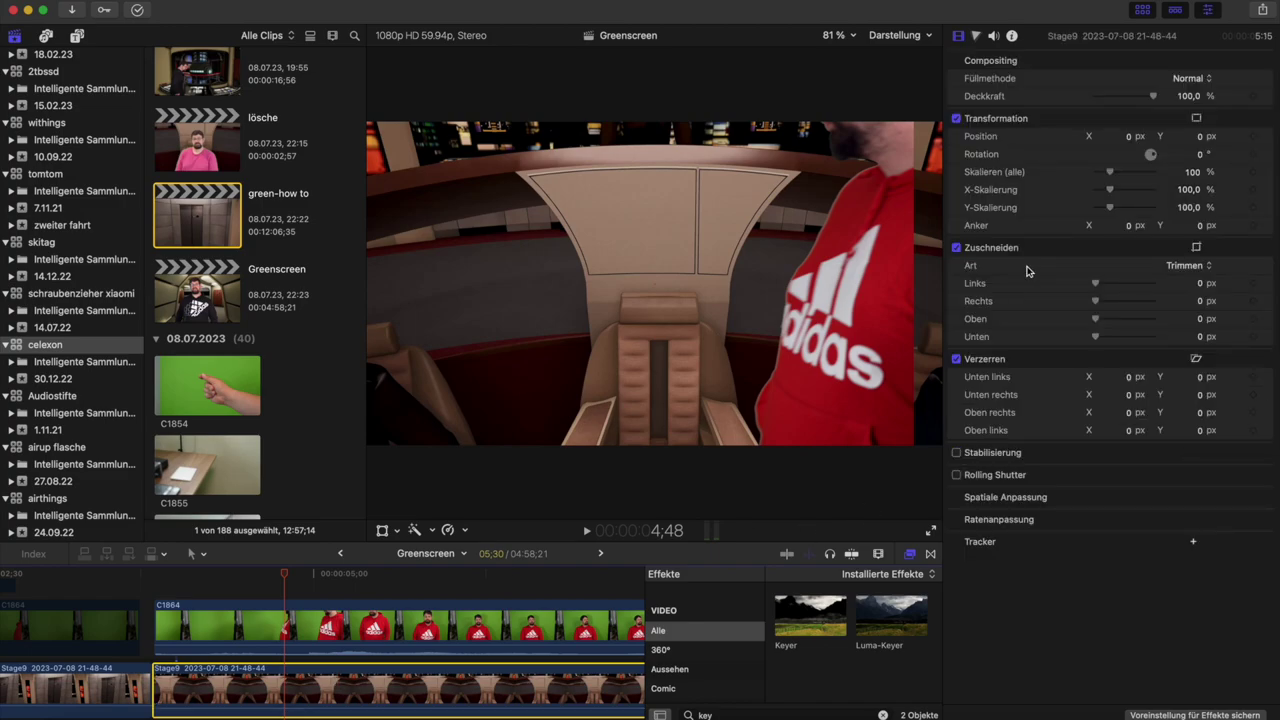
left_click_drag(1112, 176, 1111, 176)
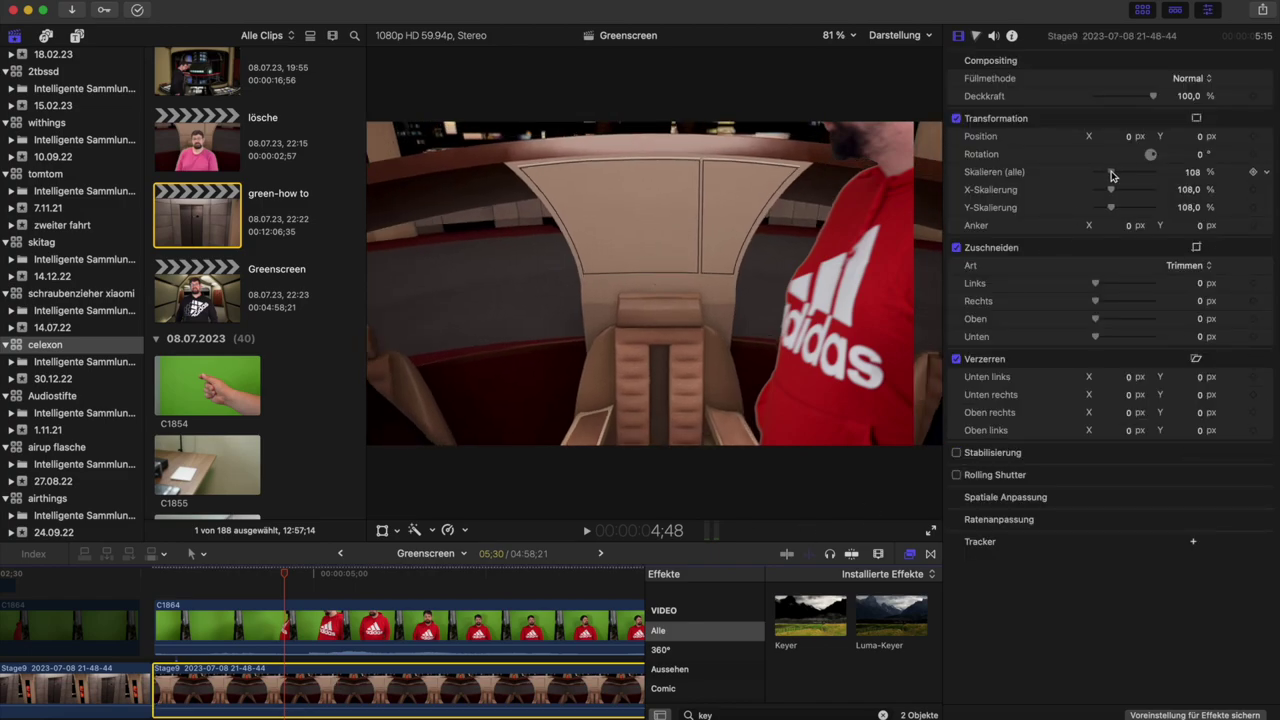
left_click(533, 424)
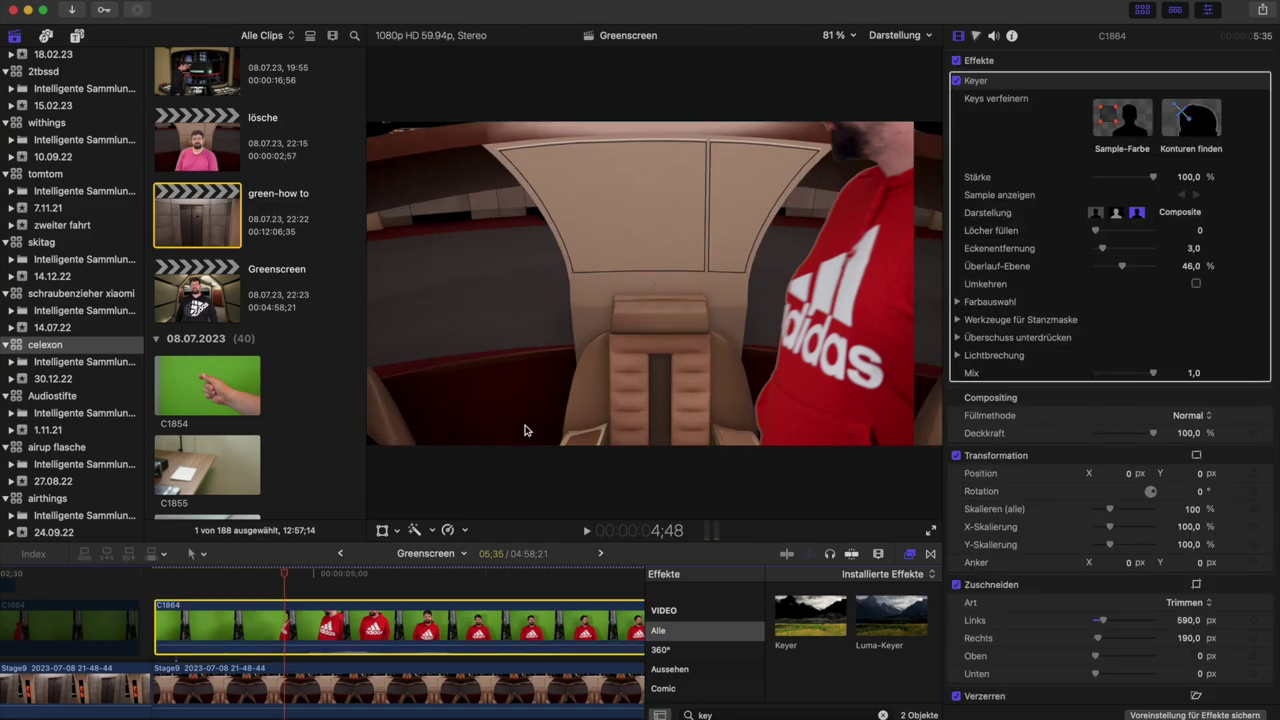
left_click(381, 530)
left_click_drag(565, 361, 598, 356)
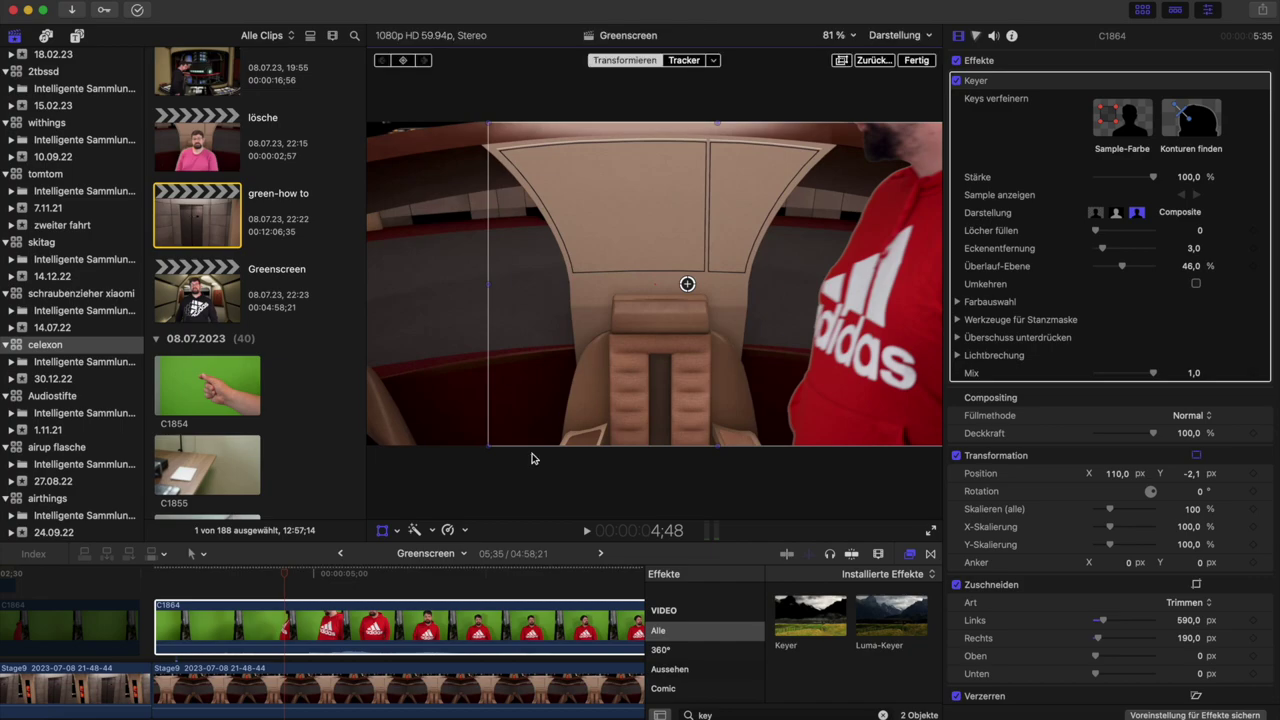
left_click(414, 588)
key("space")
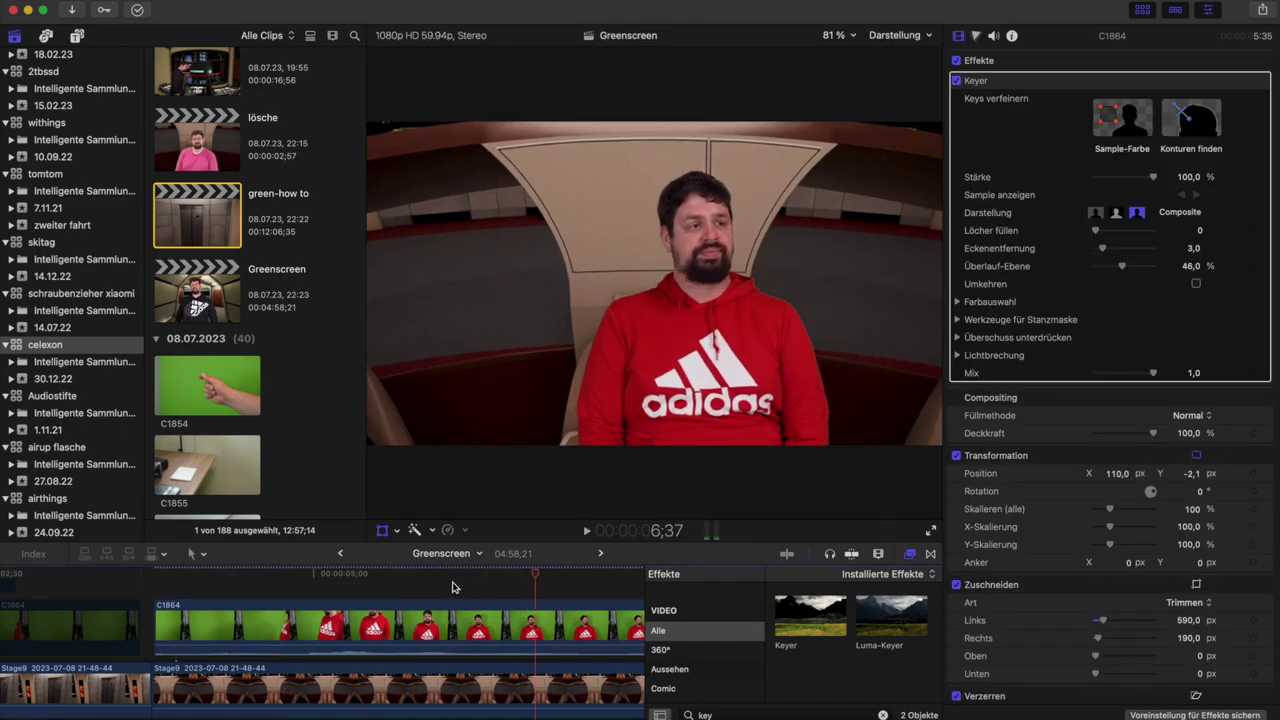
Change the bridge chair background's crop type to Zuschneiden and set its Rechts value to 108,0 px.
left_click(386, 684)
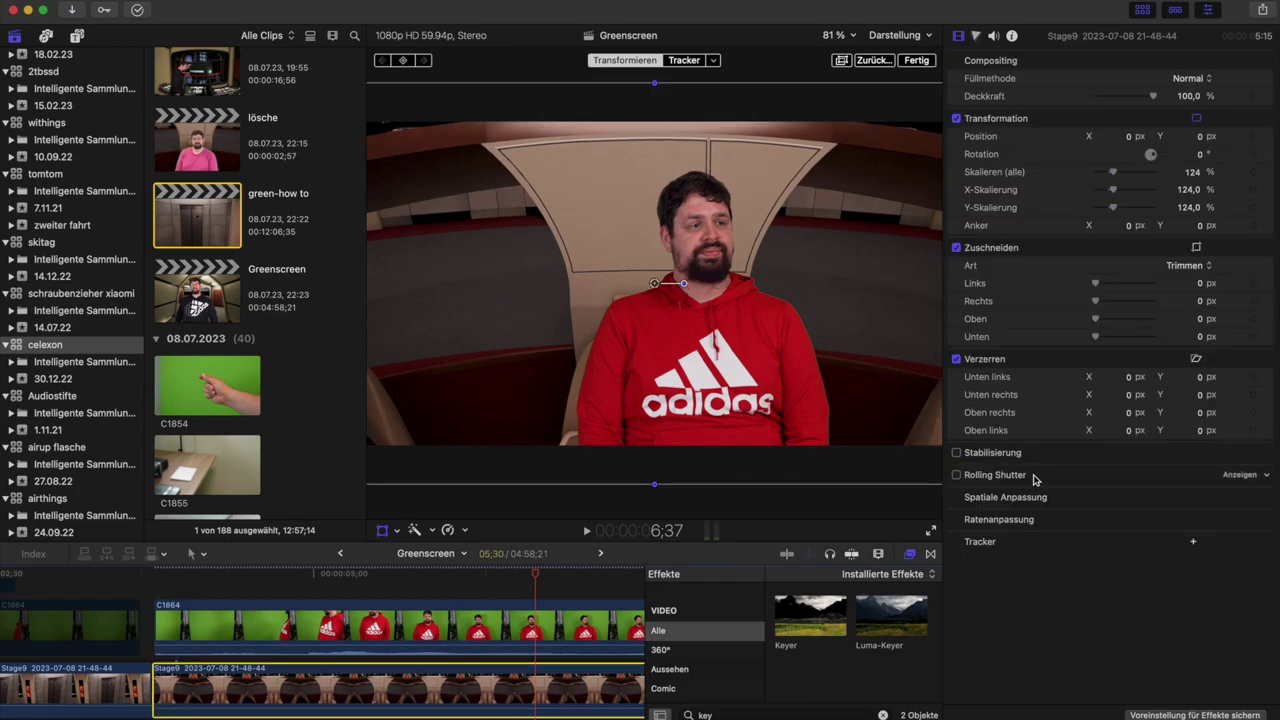
left_click(1182, 268)
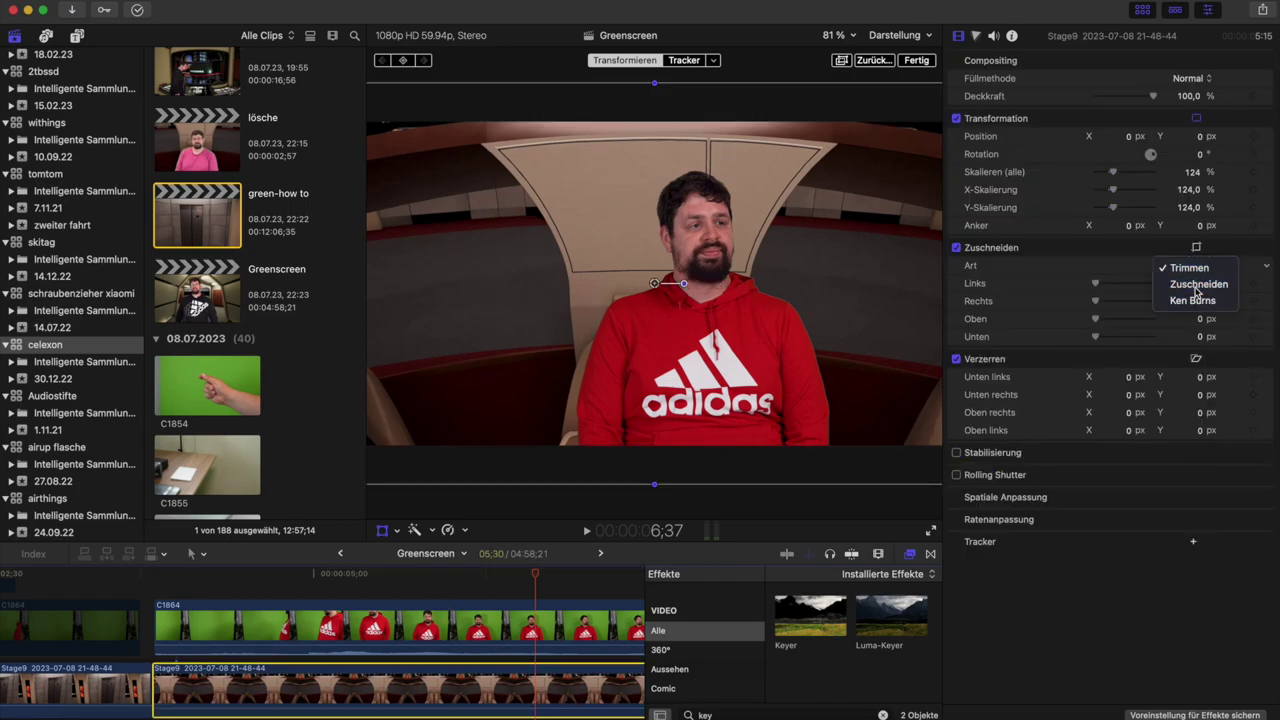
left_click(1197, 286)
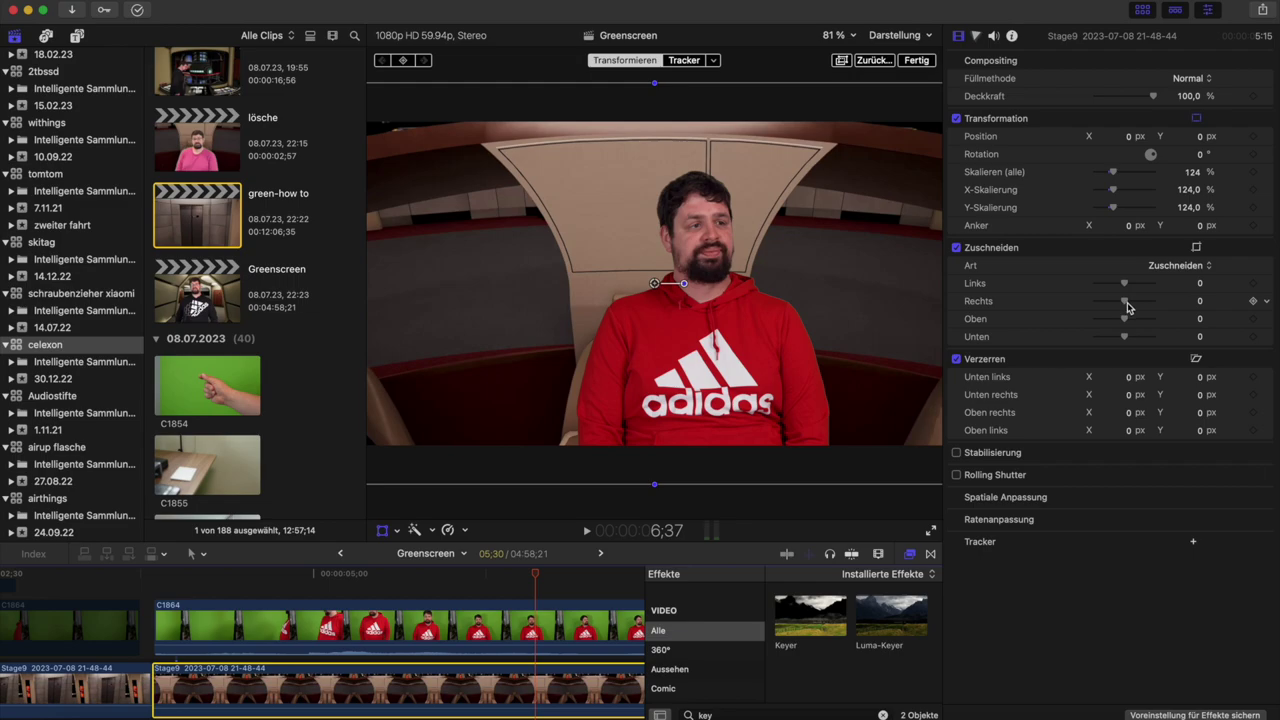
left_click_drag(1129, 307, 1130, 307)
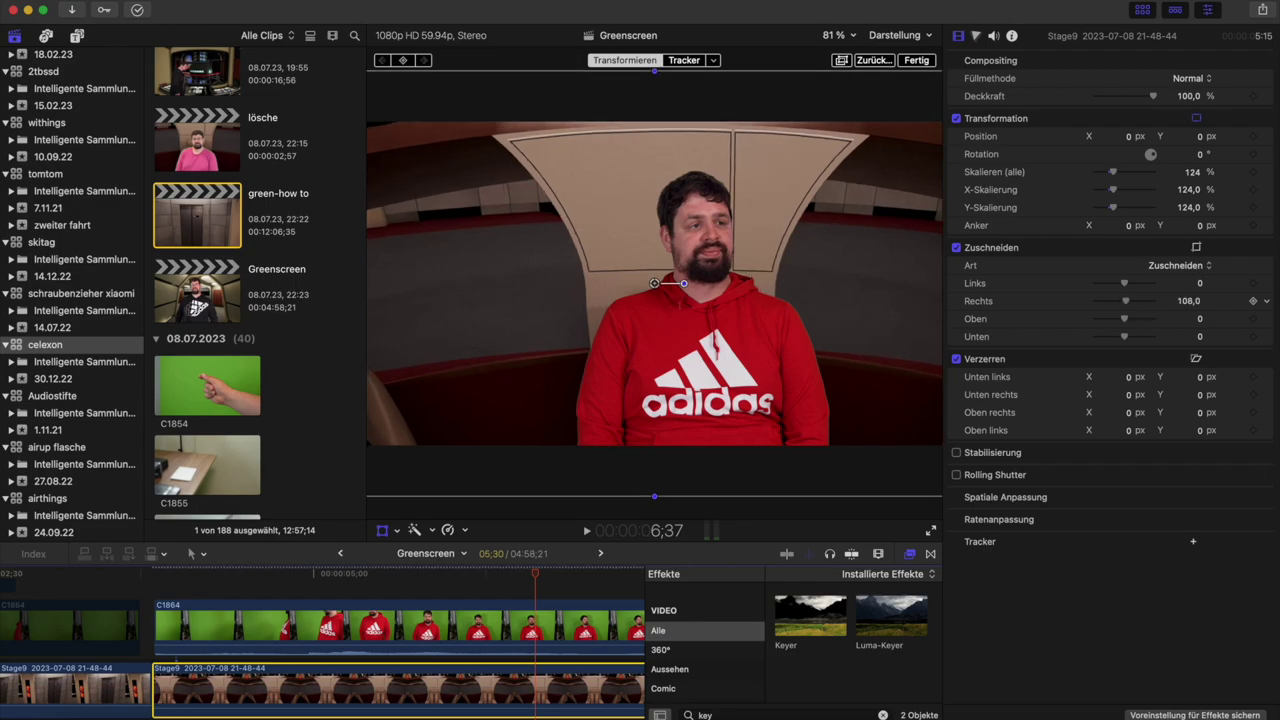
Extend the second keyed C1864 clip's start to the first frame of the bridge chair background and play the transition.
left_click(145, 587)
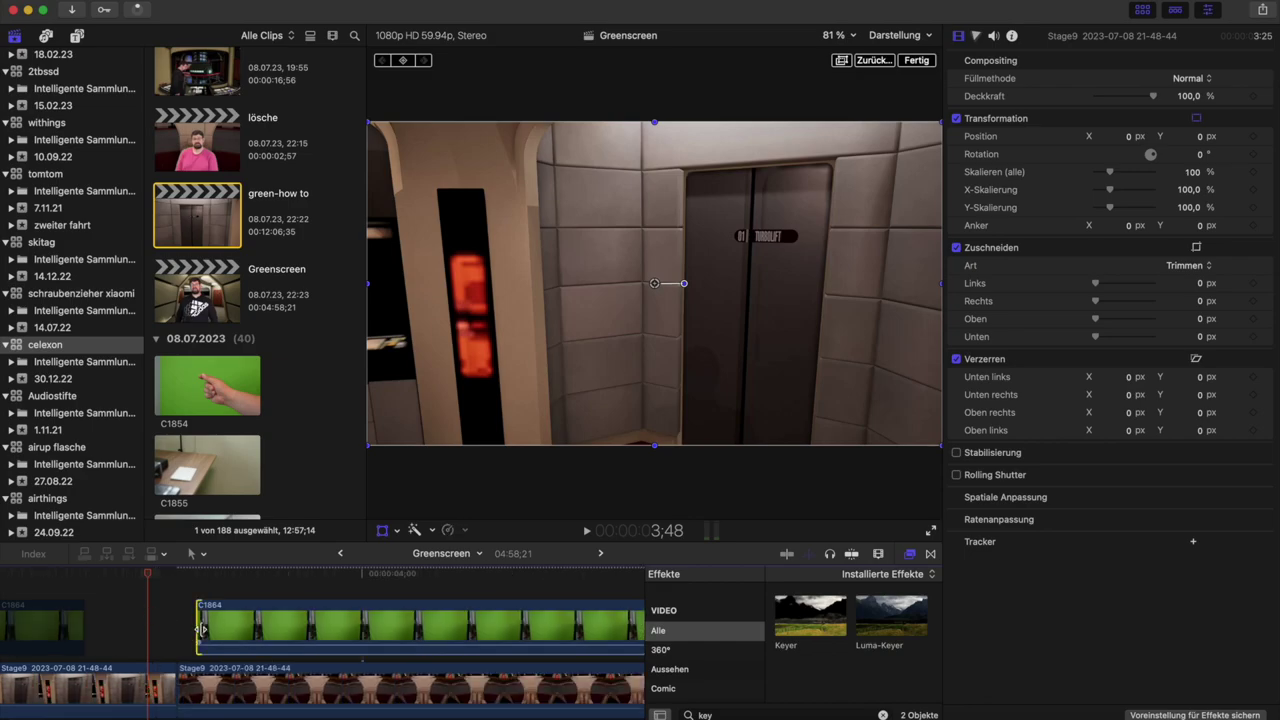
left_click(201, 628)
key("super+minus")
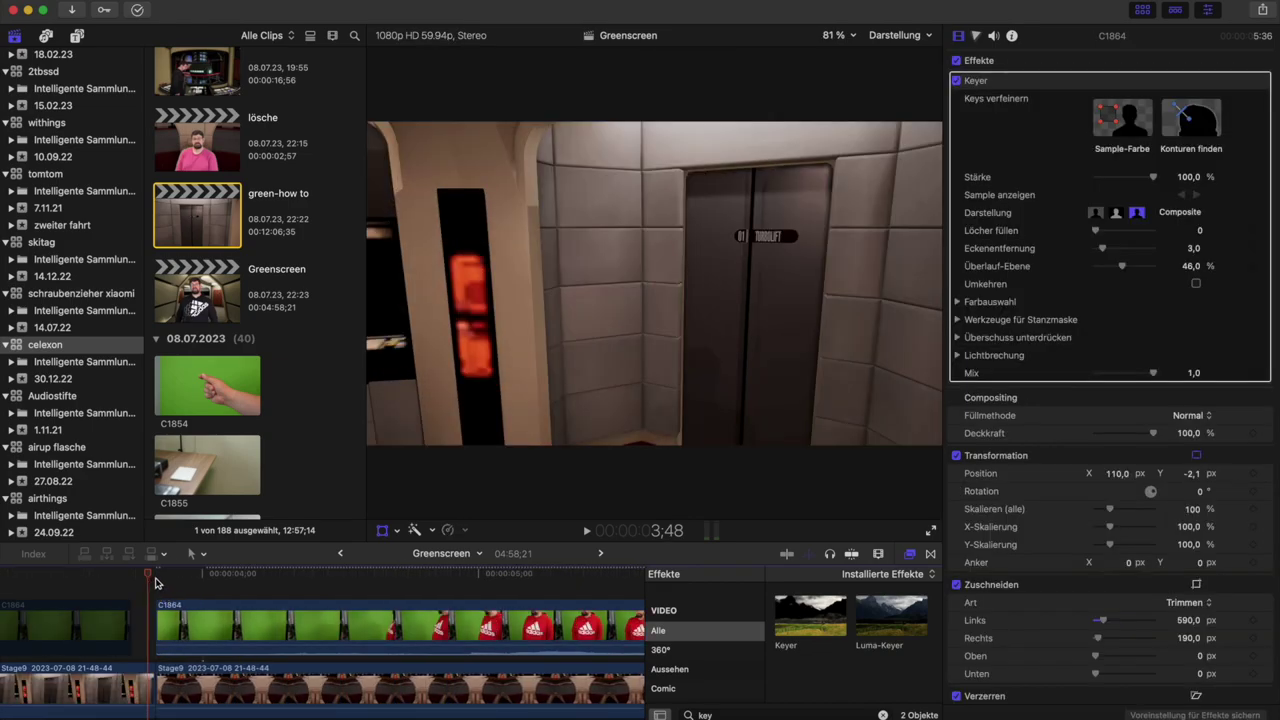
key("space")
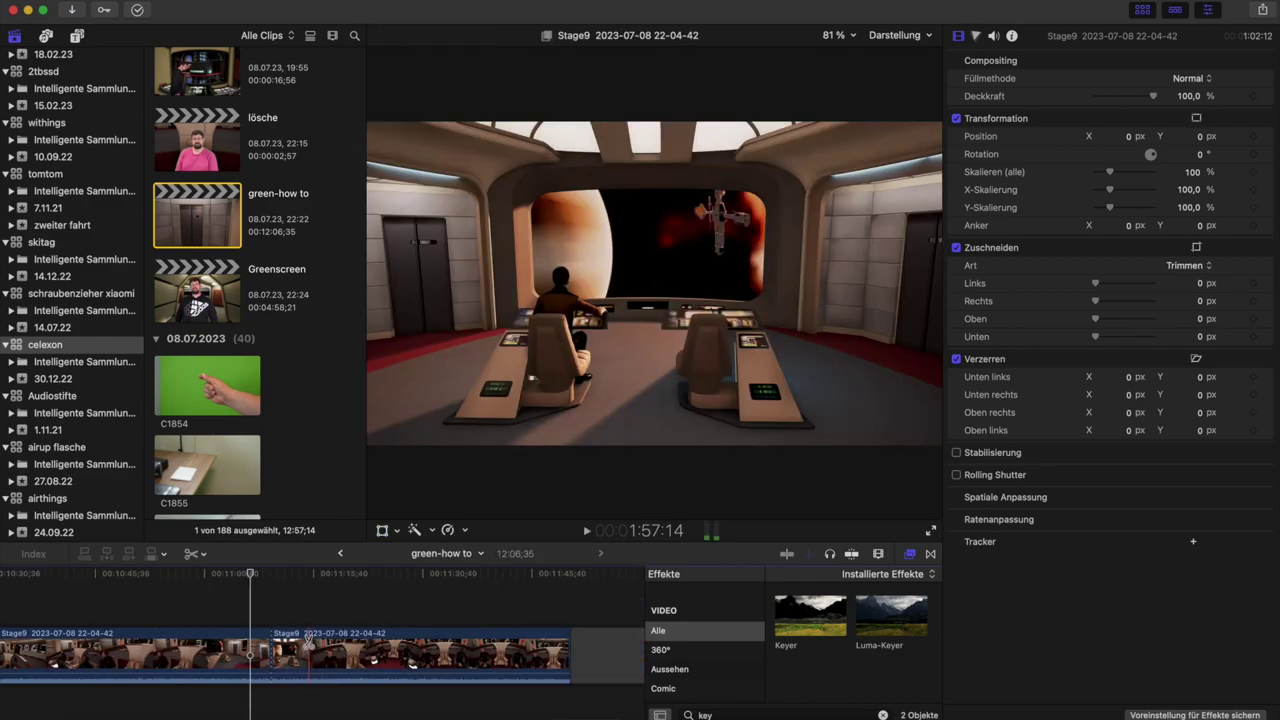
left_click(306, 640)
left_click(339, 554)
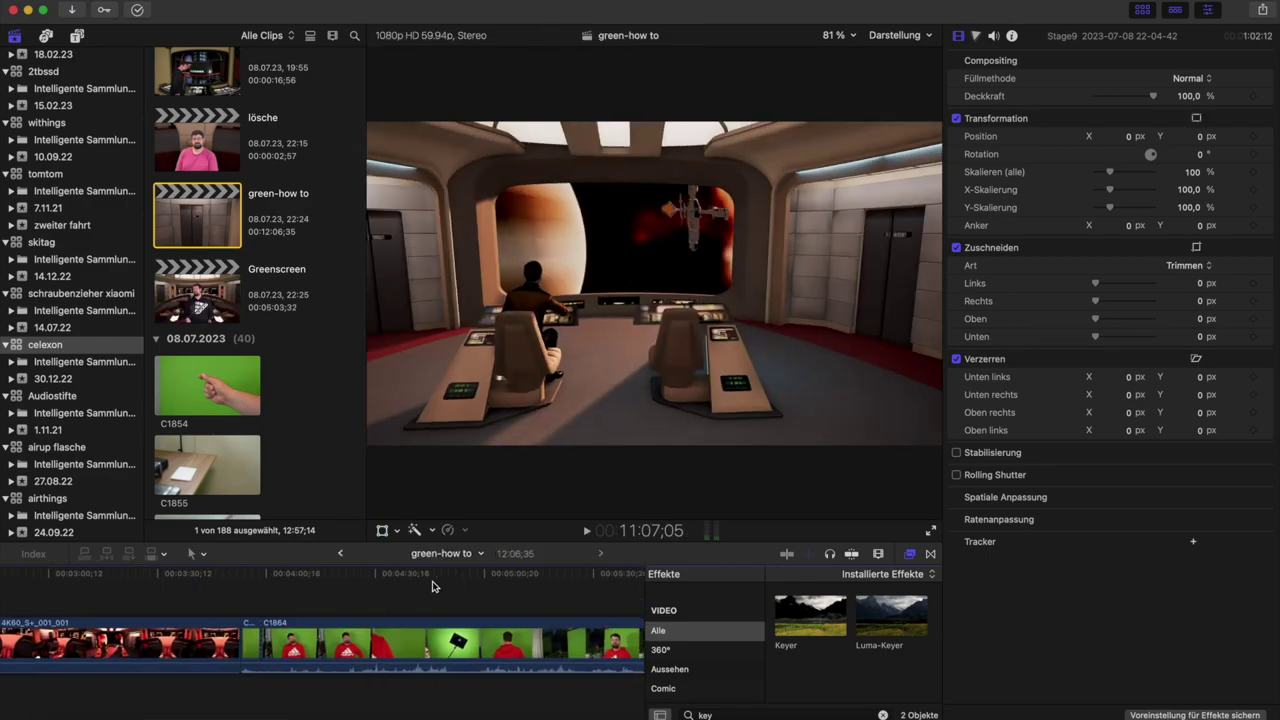
Find the steady view from behind in the green-how to C1864 footage and cut out a short section of it.
left_click(411, 611)
key("super+equal")
key("super+equal")
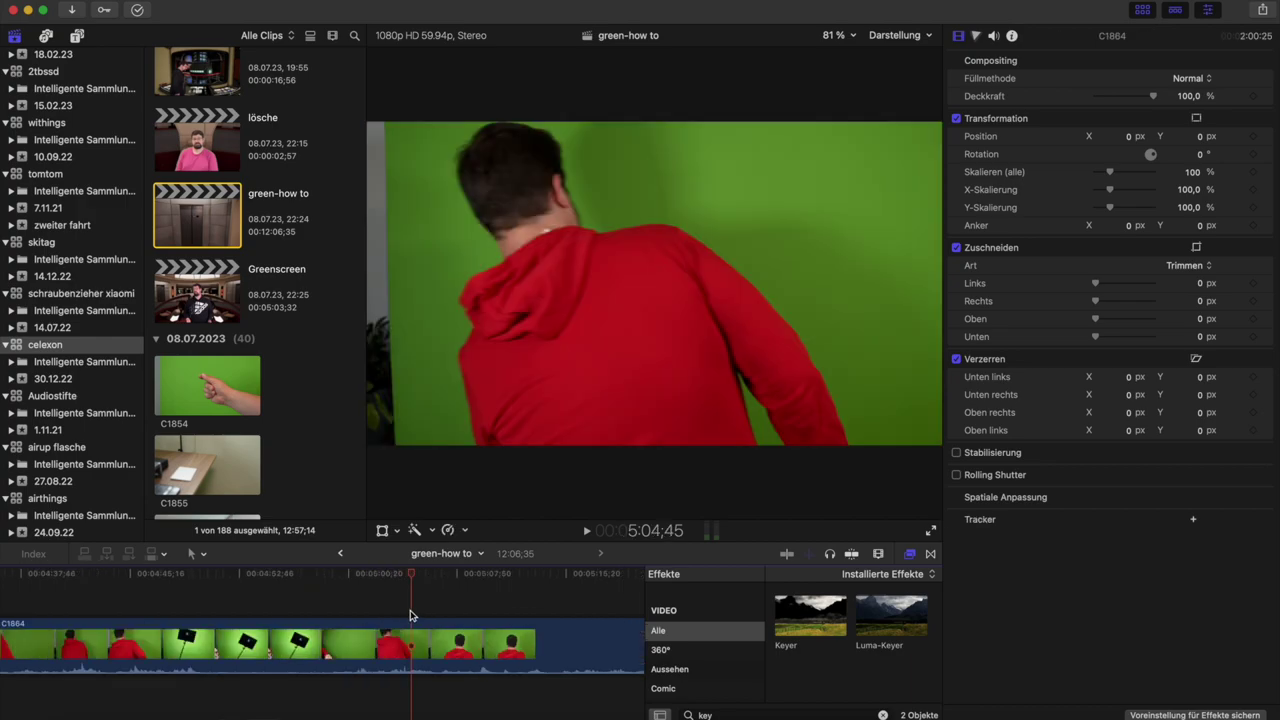
key("space")
left_click(497, 594)
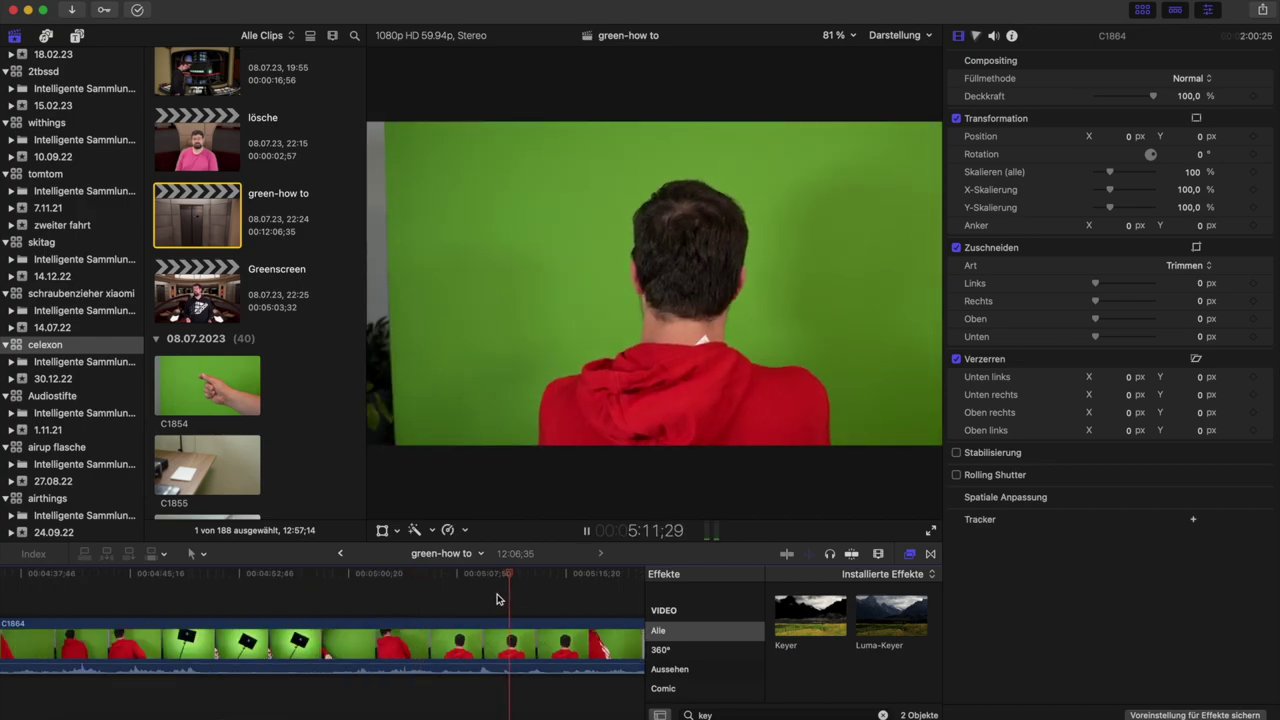
key("space")
key("b")
left_click(541, 641)
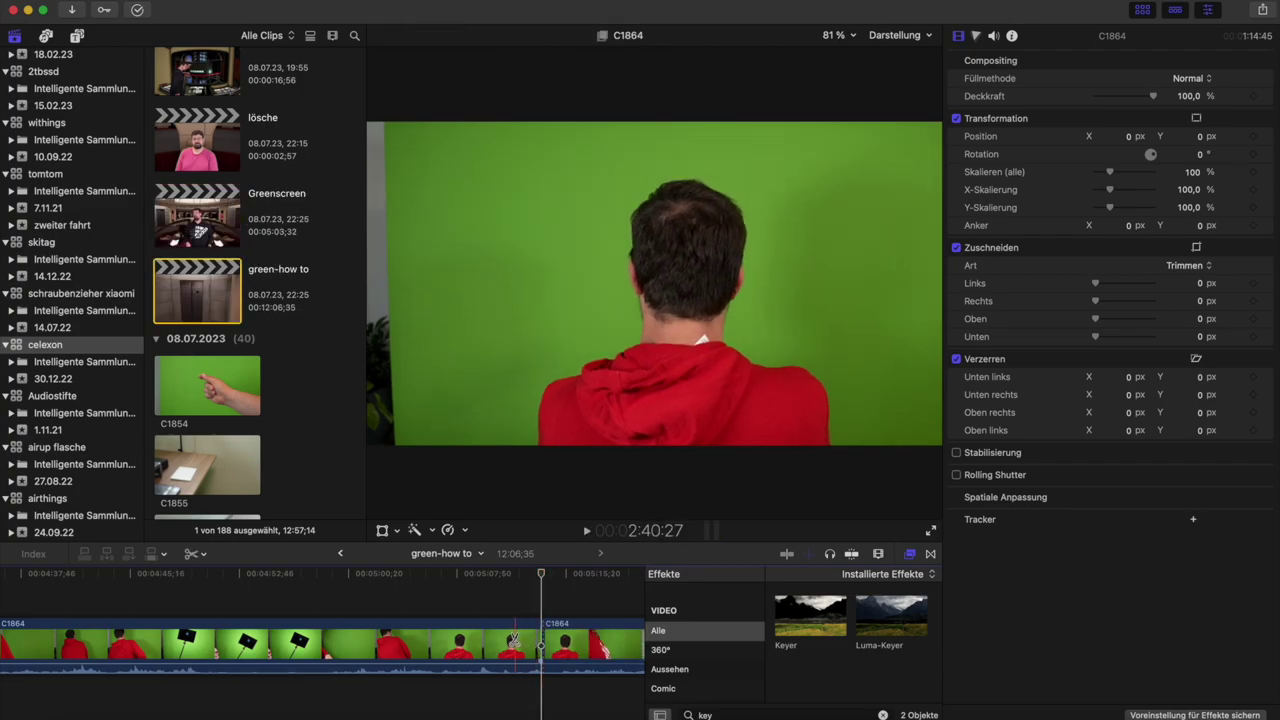
left_click(514, 641)
Transfer the cut C1864 back-view section to Greenscreen, stacked above the 22-04-42 bridge background.
key("a")
left_click(531, 641)
key("super+bracketleft")
left_click(258, 625)
Apply the Keyer to the back-view C1864 clip, trim its left edge by 264 px and scale it to 82 %.
left_click_drag(810, 615, 287, 632)
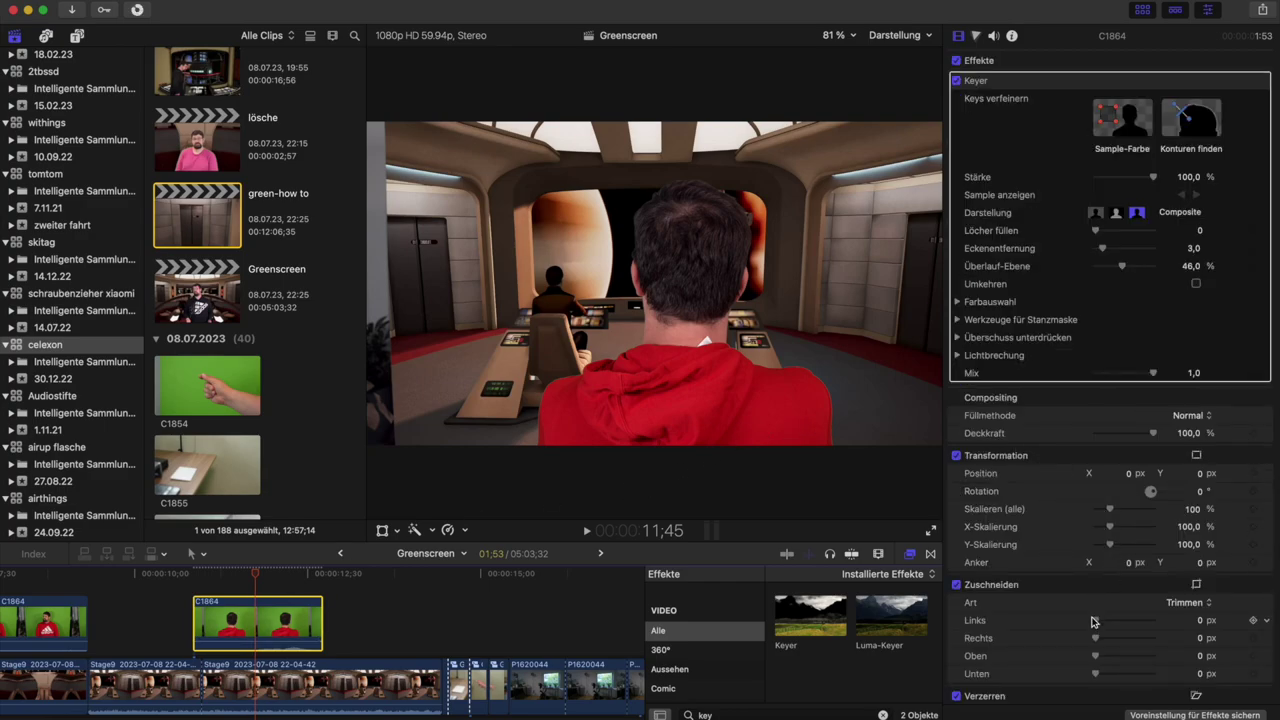
left_click_drag(1097, 623, 1101, 623)
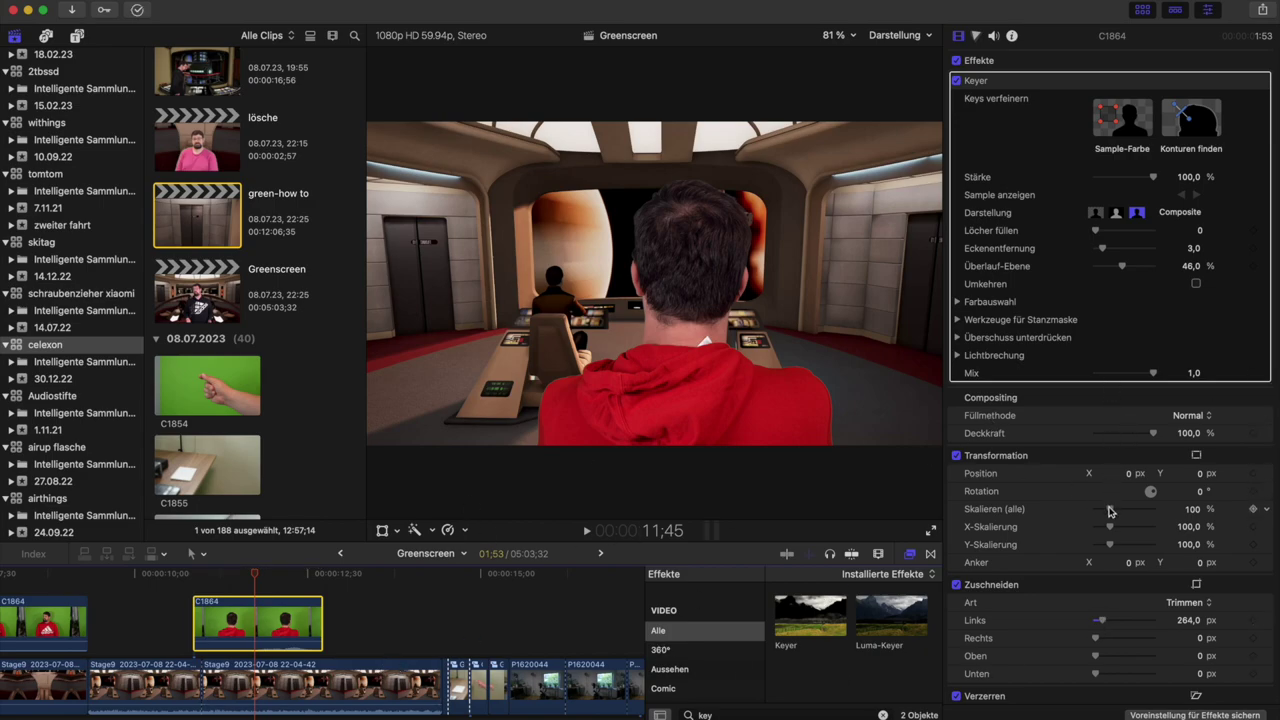
left_click_drag(1112, 514, 1108, 514)
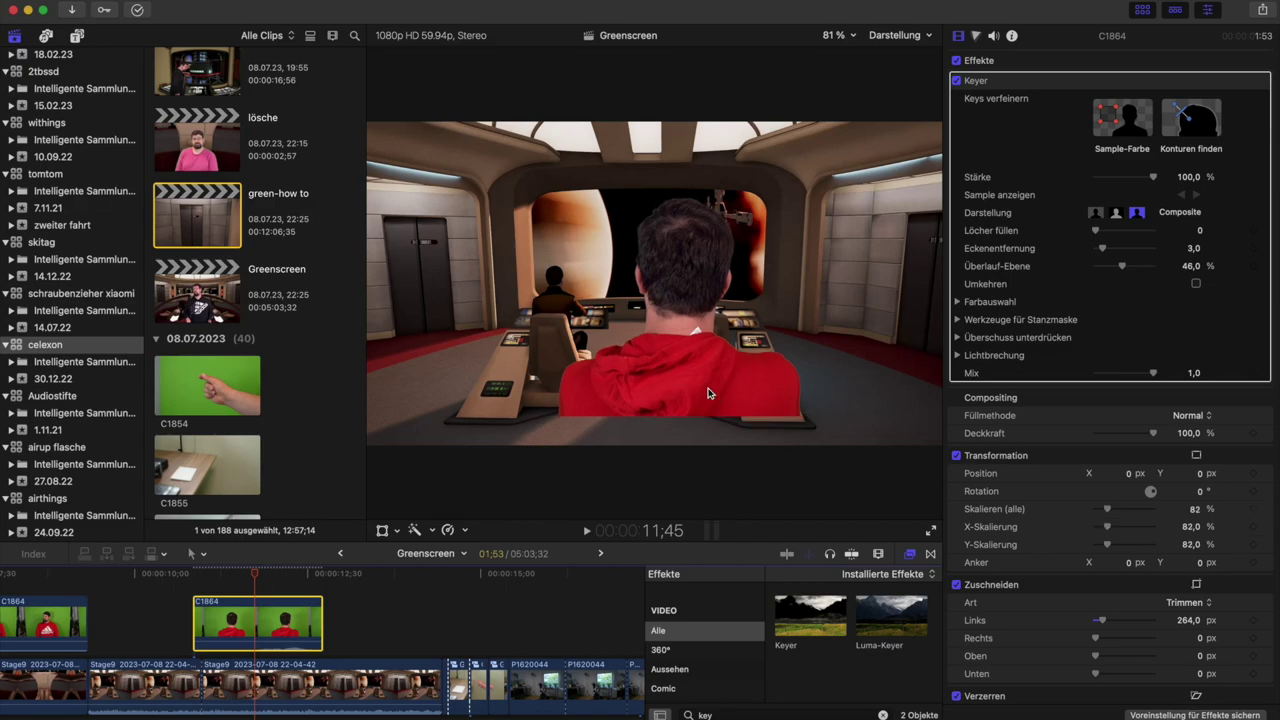
Reposition the keyed back-view figure down between the two front bridge seats so the body meets the frame's lower edge.
key("shift+t")
left_click_drag(695, 350, 646, 387)
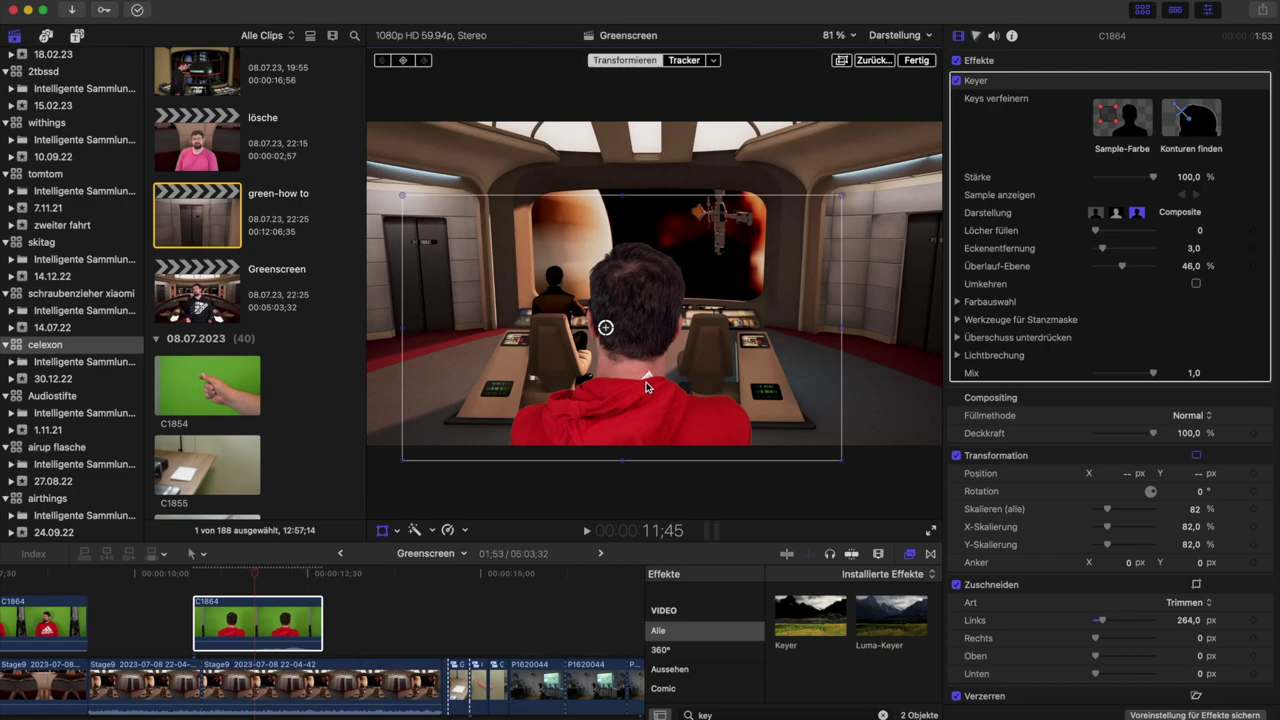
left_click(922, 60)
Trim the excess bridge background ahead of the back-view shot and align the background cut with that C1864 clip's start.
left_click_drag(100, 678, 203, 678)
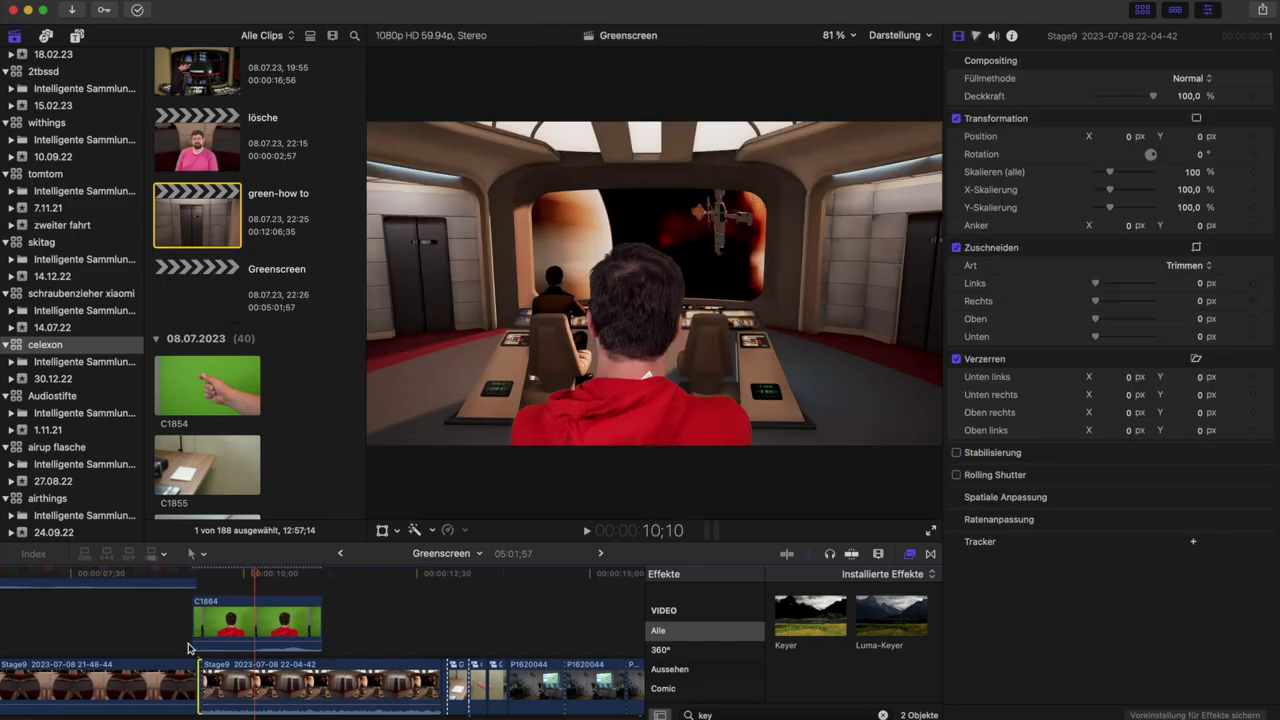
left_click(220, 625)
key("super+equal")
key("super+equal")
key("super+equal")
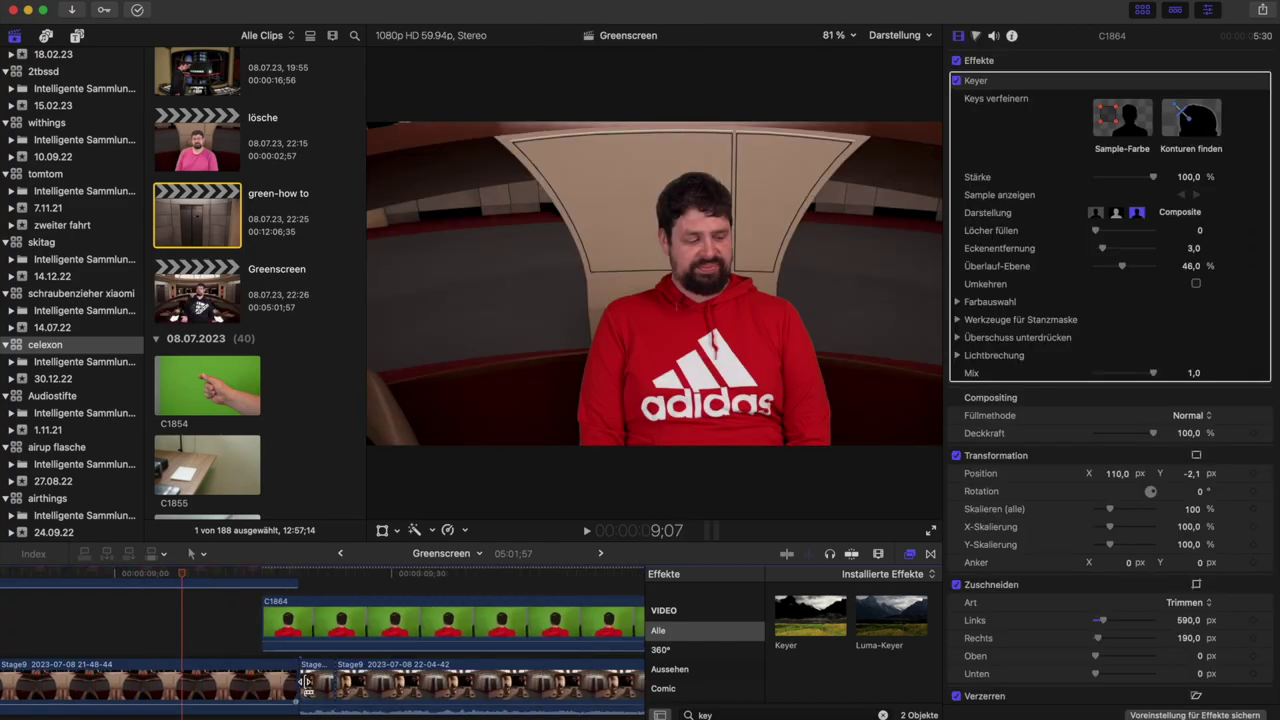
left_click_drag(305, 682, 262, 682)
left_click(185, 590)
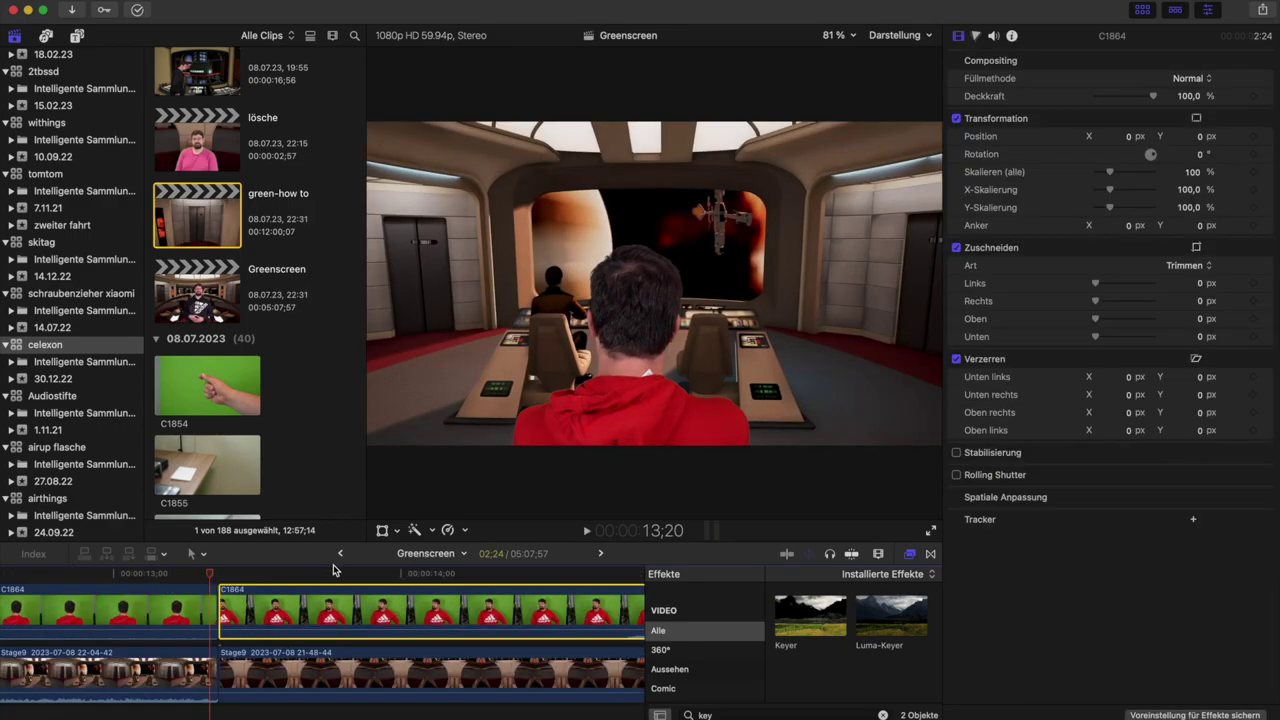
Apply the Keyer to the C1864 clip following the back-view shot and trim it by 609 px on the left and 200 px on the right.
left_click(326, 573)
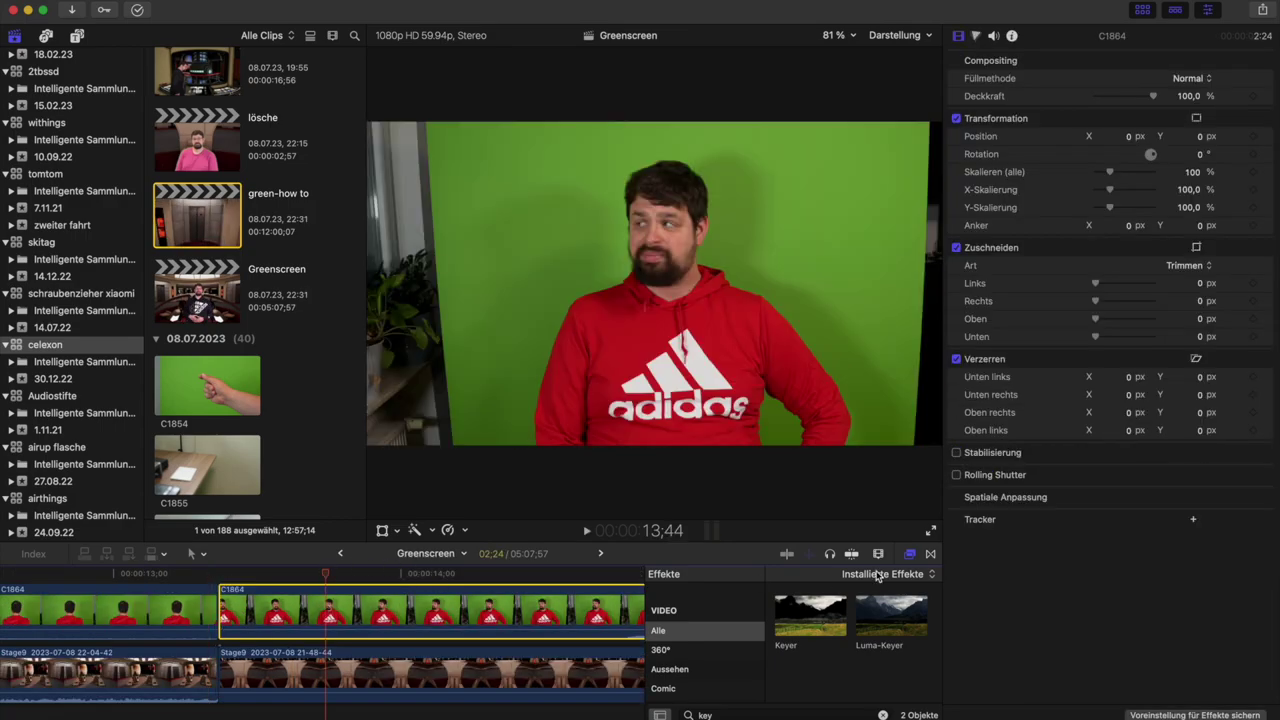
double_click(810, 615)
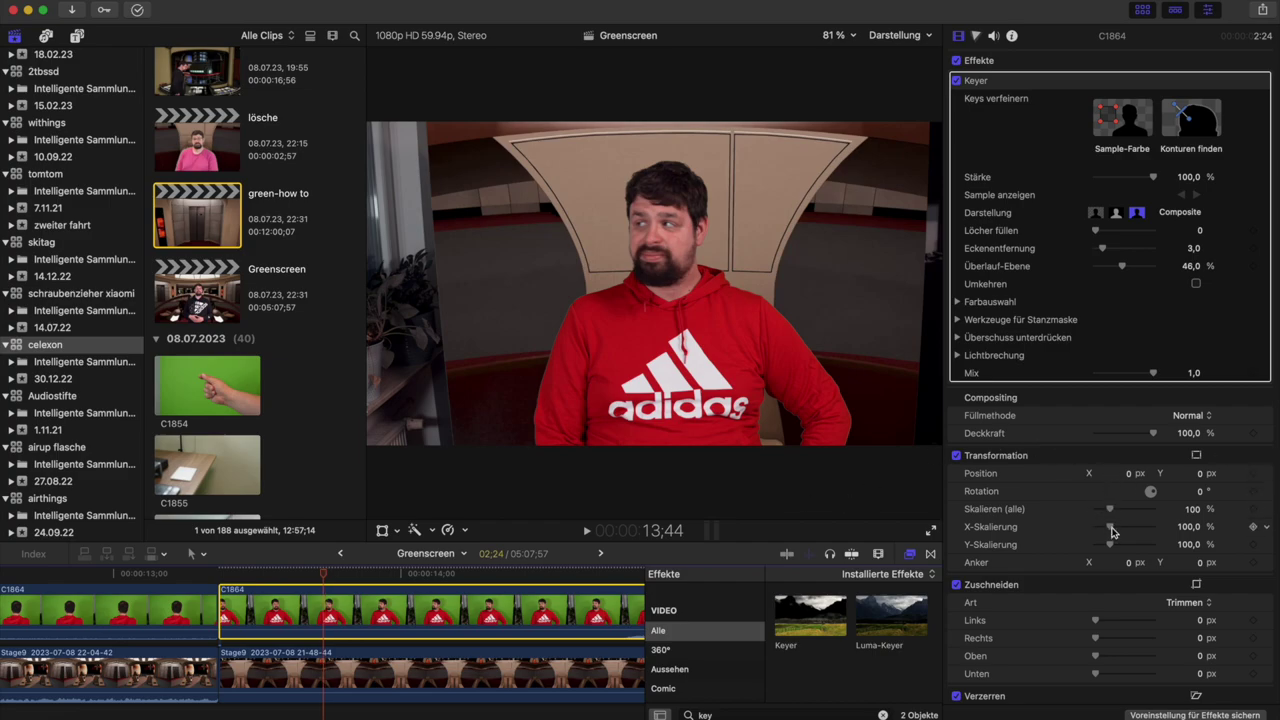
left_click_drag(1096, 623, 1113, 623)
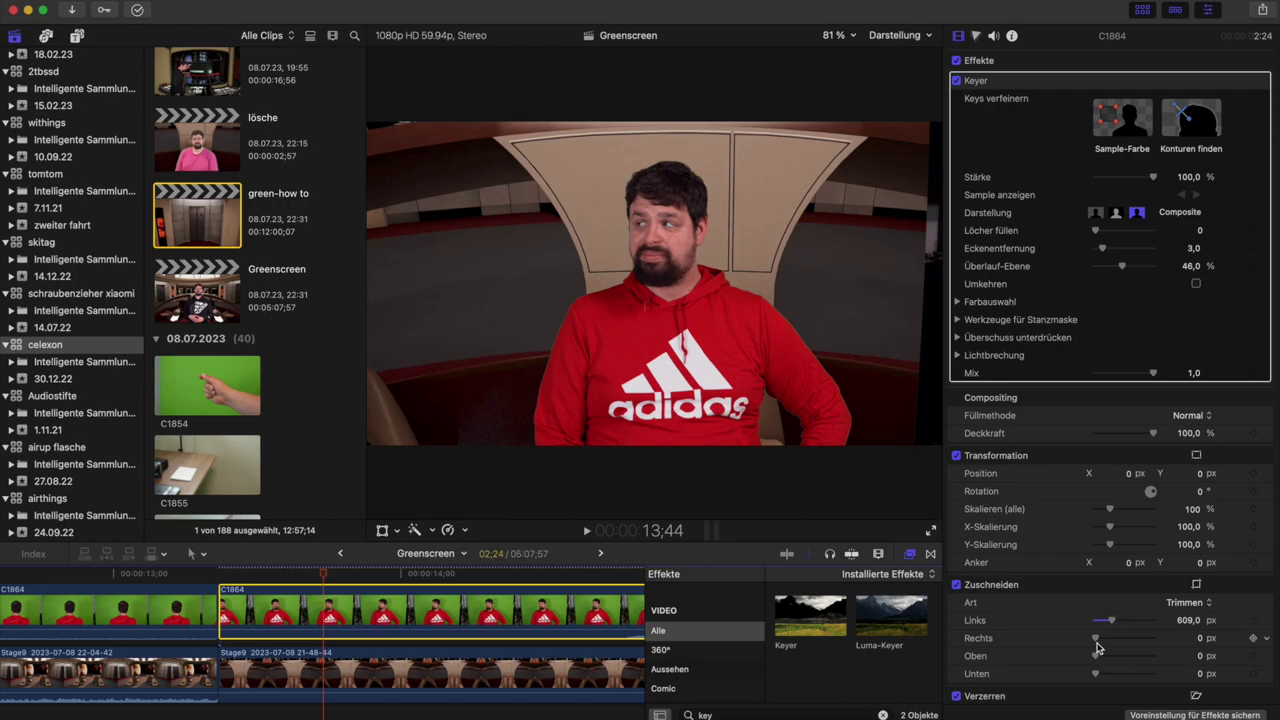
left_click_drag(1097, 643, 1103, 642)
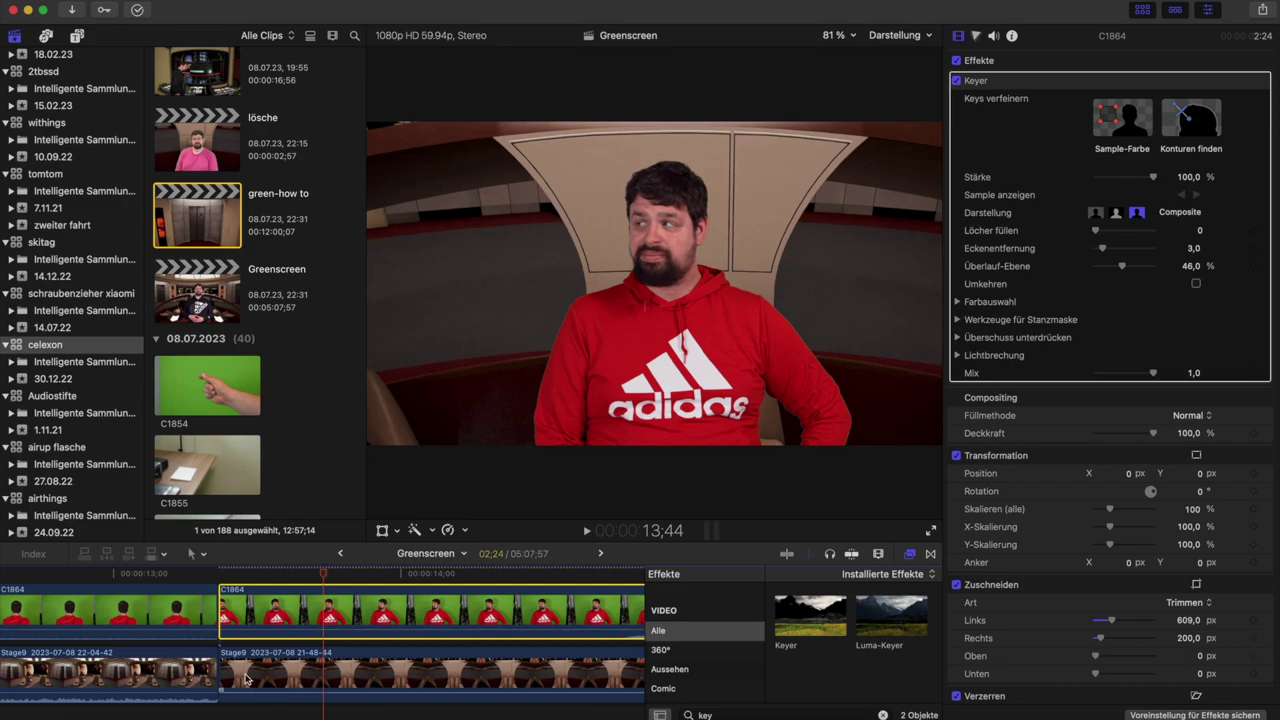
Play the assembled Greenscreen sequence from the beginning to review the composited shots.
key("super+minus")
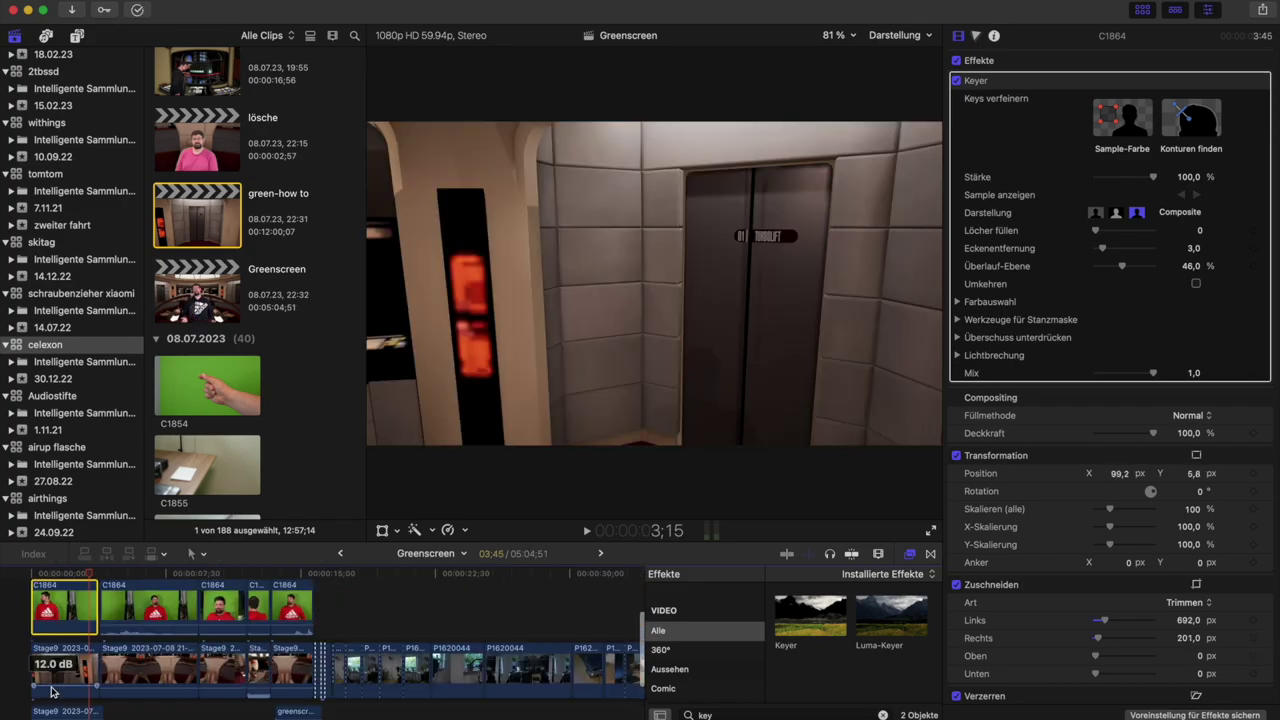
scroll(20, 710, "down", 2)
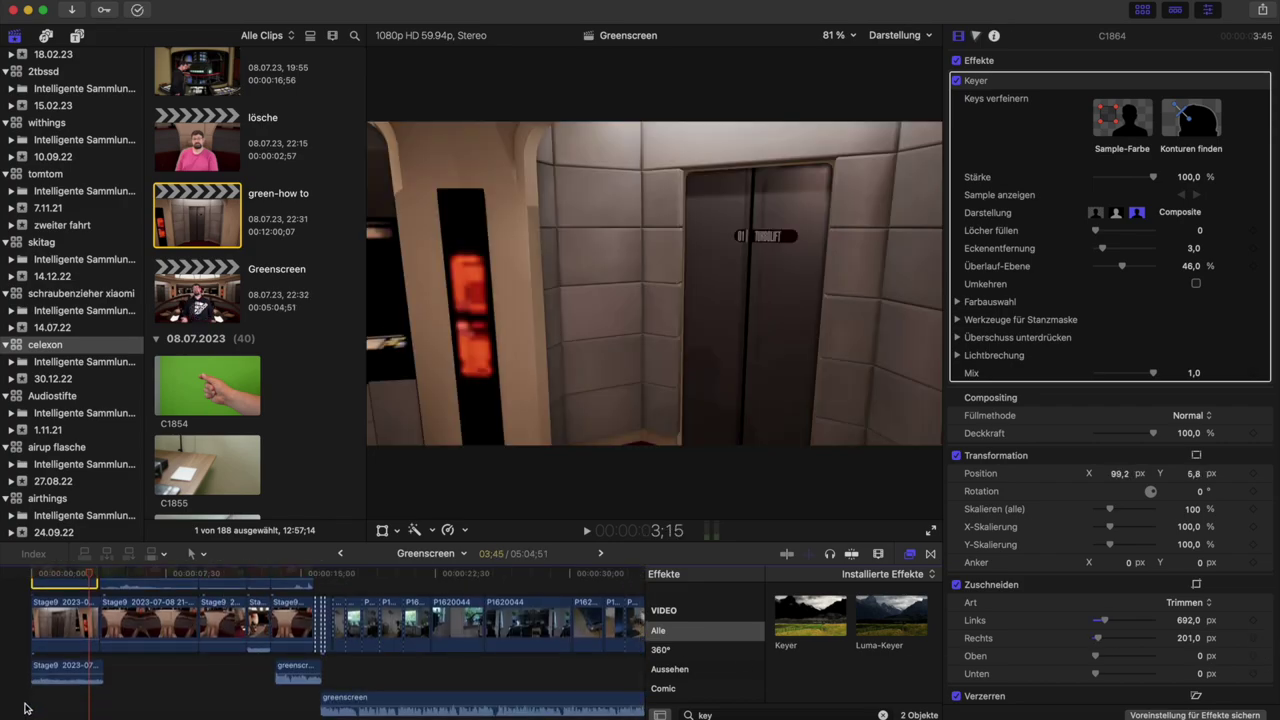
key("Home")
key("space")
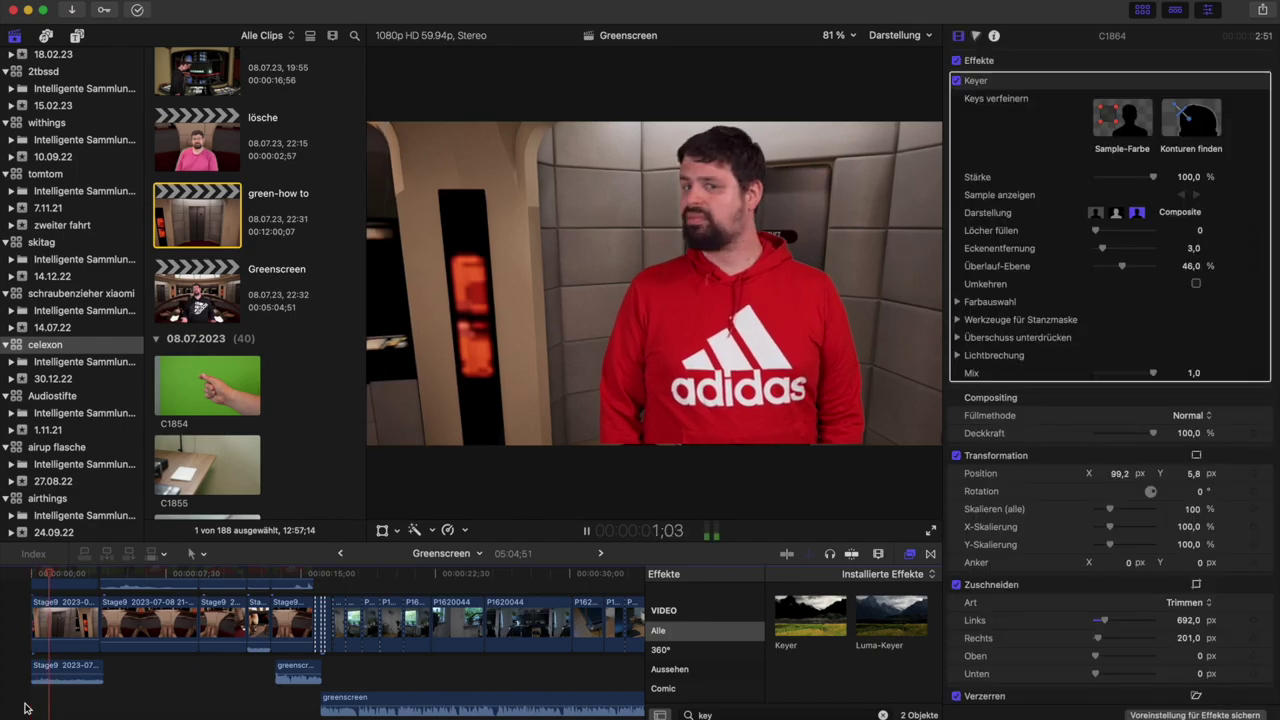